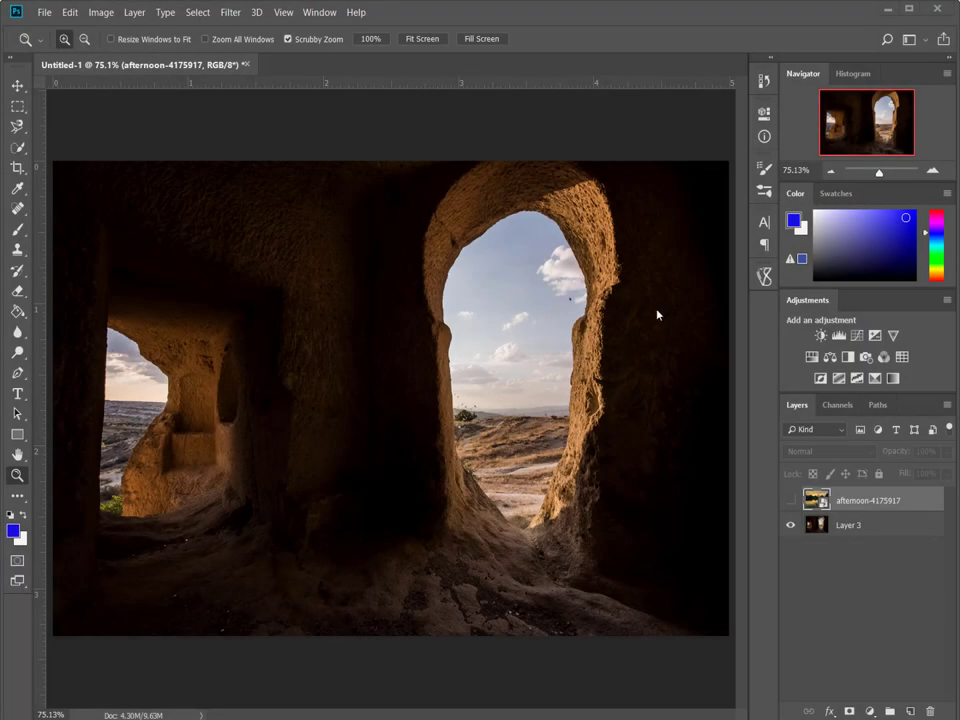
- Preview and re-hide the sunset layer, make Layer 3 active, and pick the Quick Selection Tool
click(791, 500)
click(791, 500)
click(848, 525)
click(19, 148)
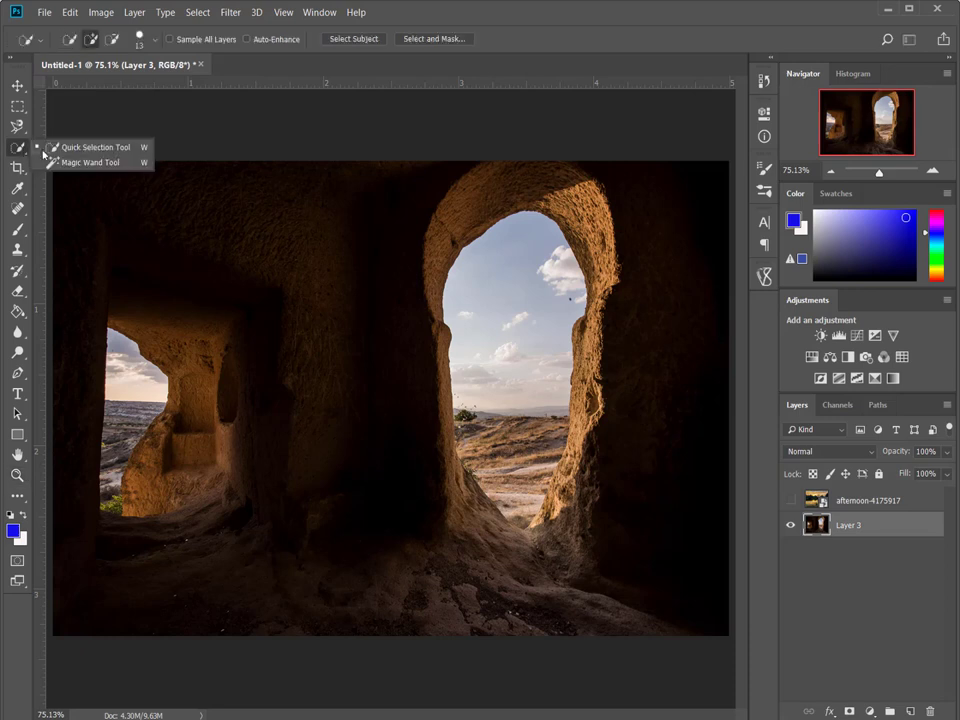
- Quick-select the arch and left window openings, trim extra ground, and mask them out of Layer 3
click(133, 150)
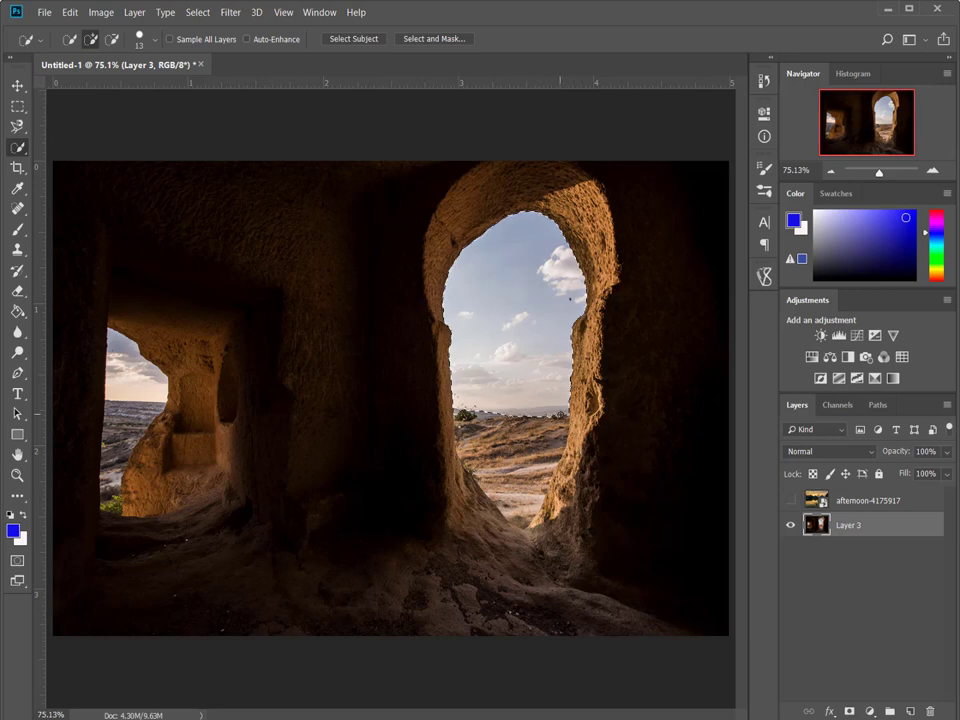
mouse_move(510, 425)
mouse_down()
mouse_move(545, 420)
mouse_move(525, 500)
mouse_up()
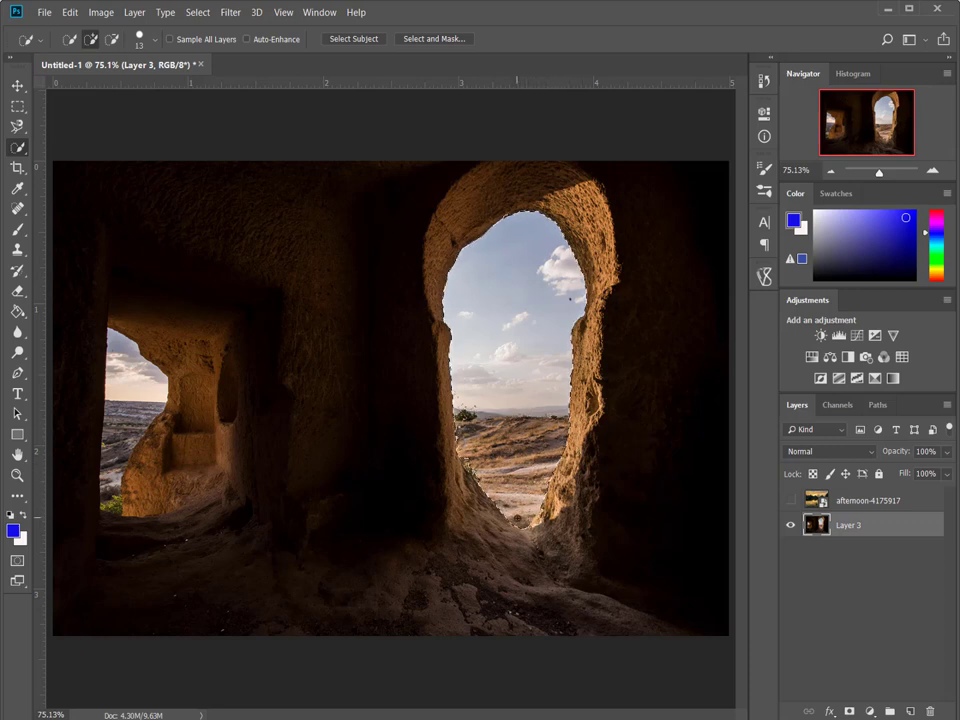
key(alt)
drag(531, 532, 529, 523)
drag(160, 386, 138, 414)
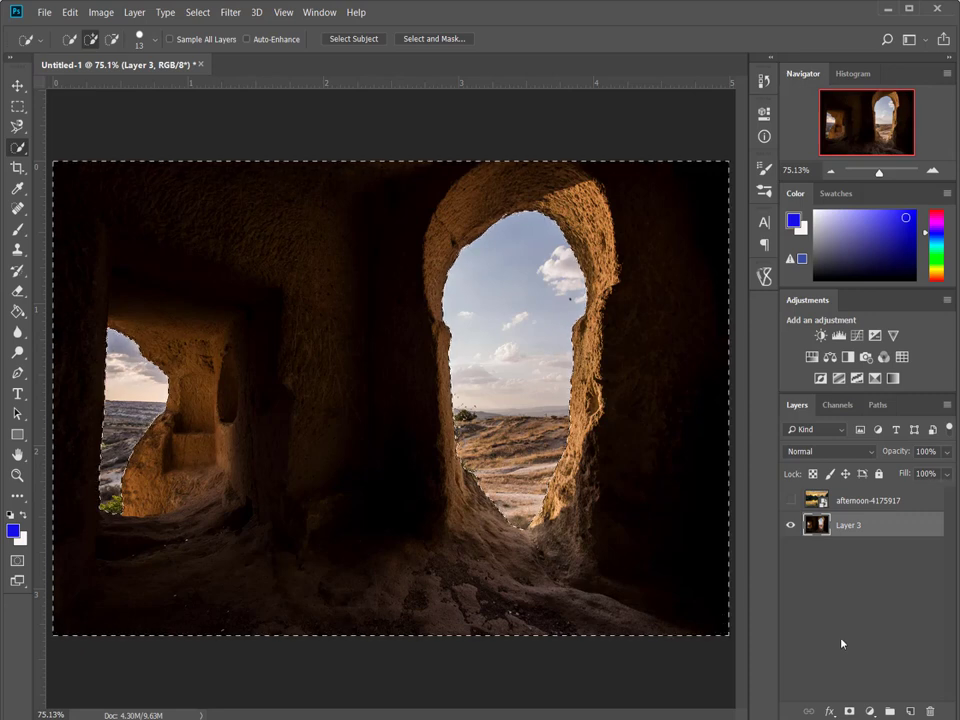
click(849, 711)
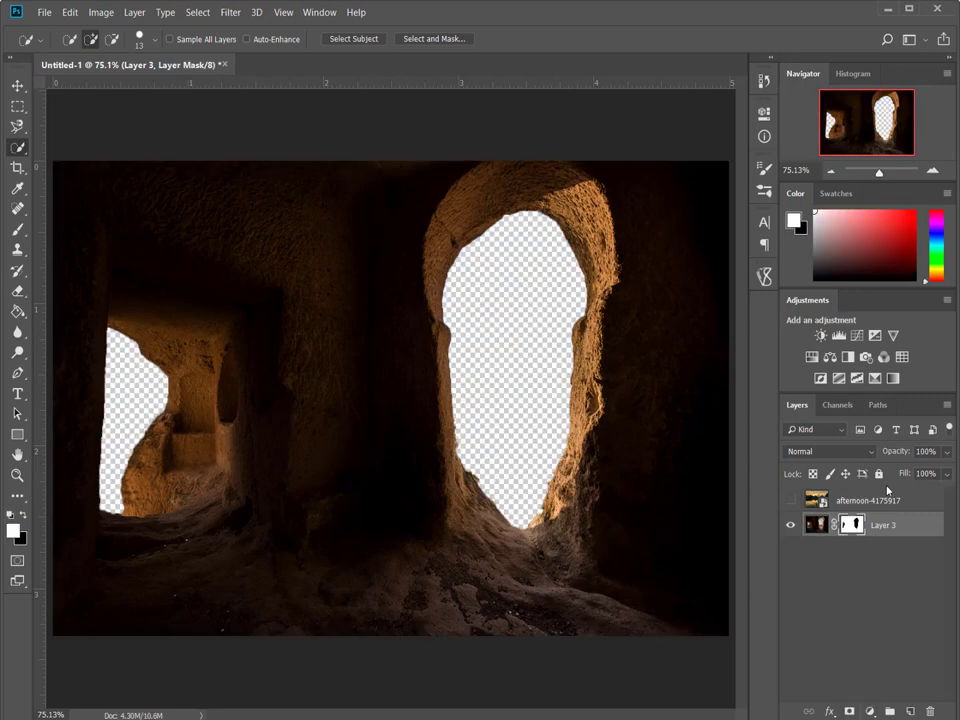
- Show the sunset layer below Layer 3, scaled to about 50%, with the raft framed in the arch
click(792, 500)
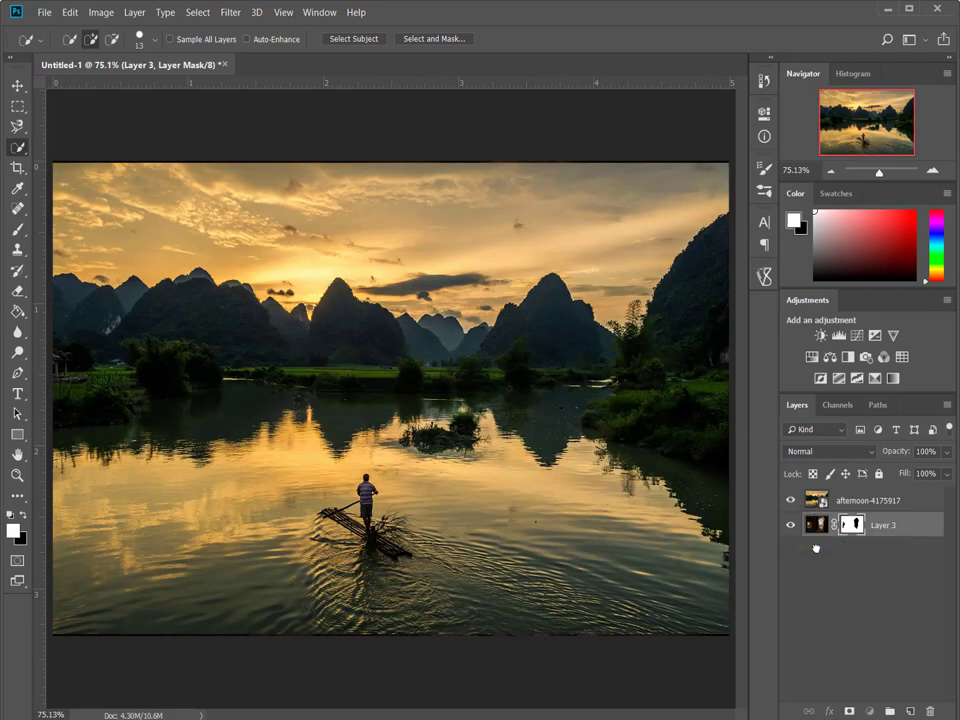
drag(812, 500, 816, 548)
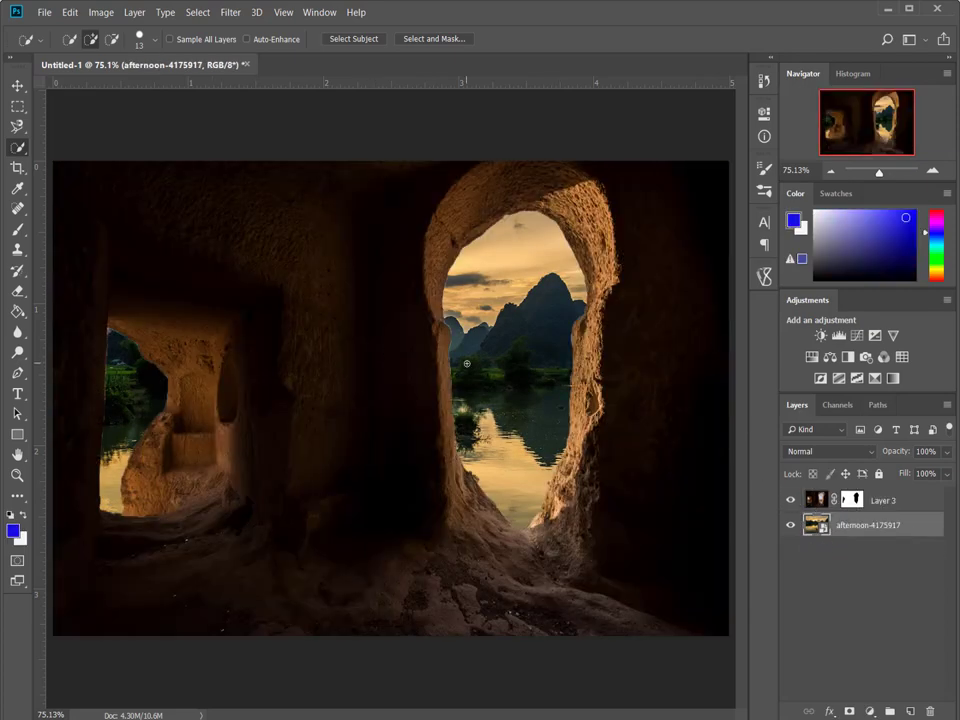
key(ctrl+t)
drag(326, 468, 480, 410)
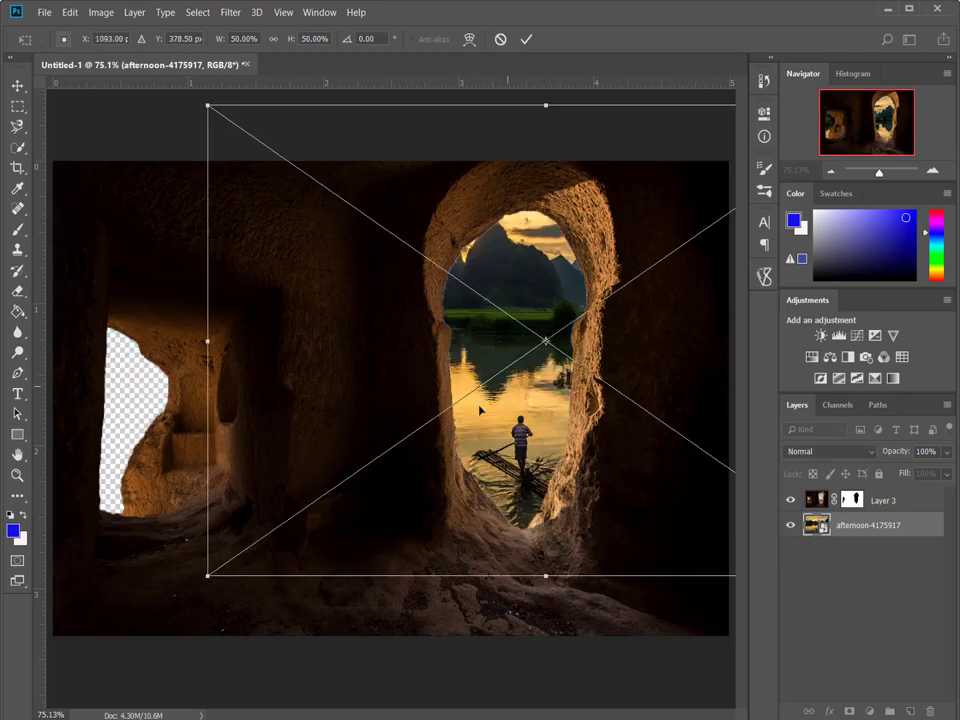
mouse_move(207, 105)
mouse_down()
mouse_move(190, 183)
mouse_move(206, 83)
mouse_up()
mouse_move(472, 434)
mouse_down()
mouse_move(480, 403)
mouse_move(480, 415)
mouse_up()
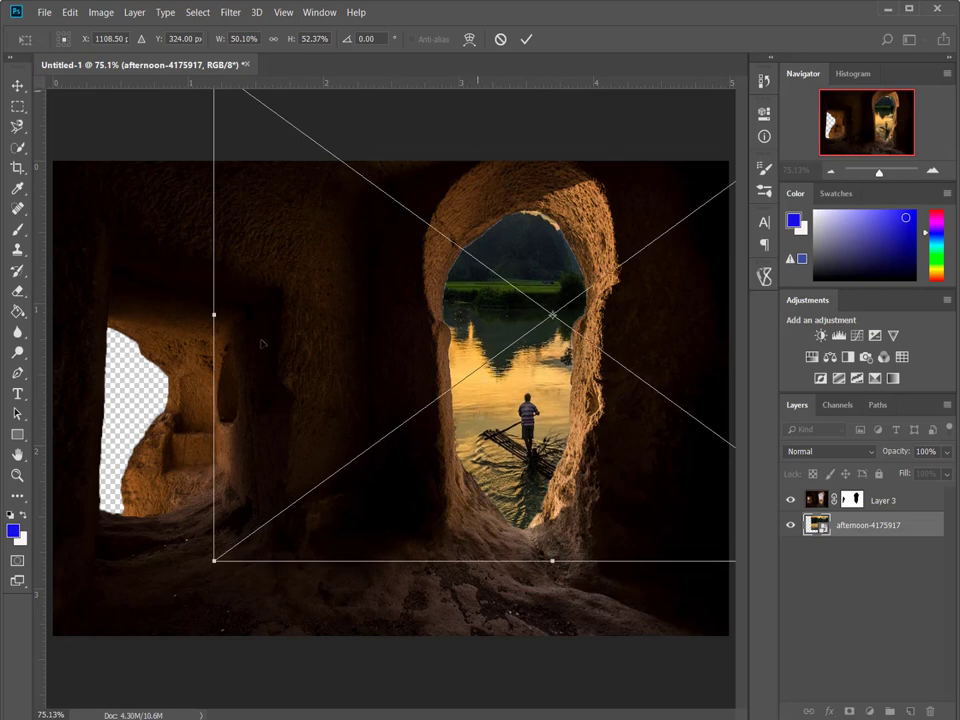
click(526, 39)
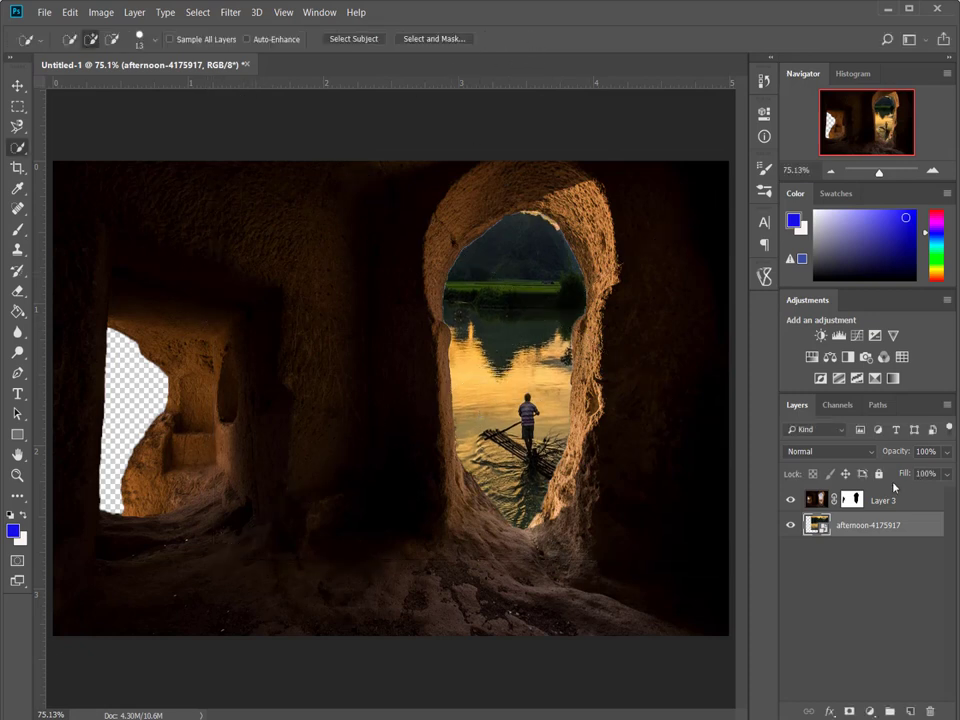
- Duplicate the sunset layer, shift the copy left, and move it below the original
key(ctrl+j)
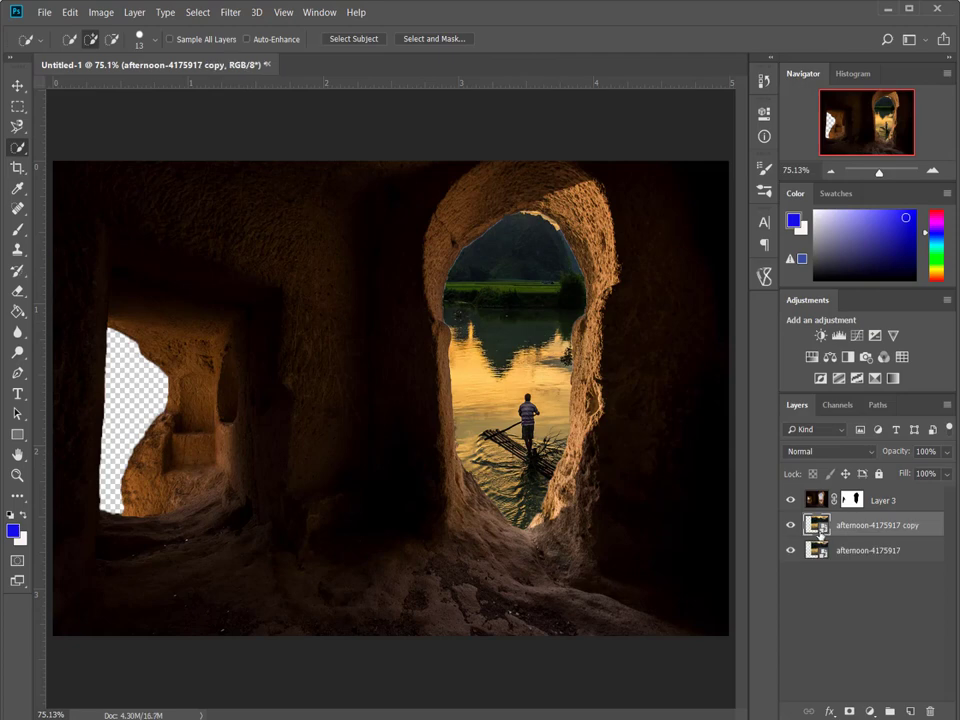
key(ctrl+t)
drag(447, 425, 285, 454)
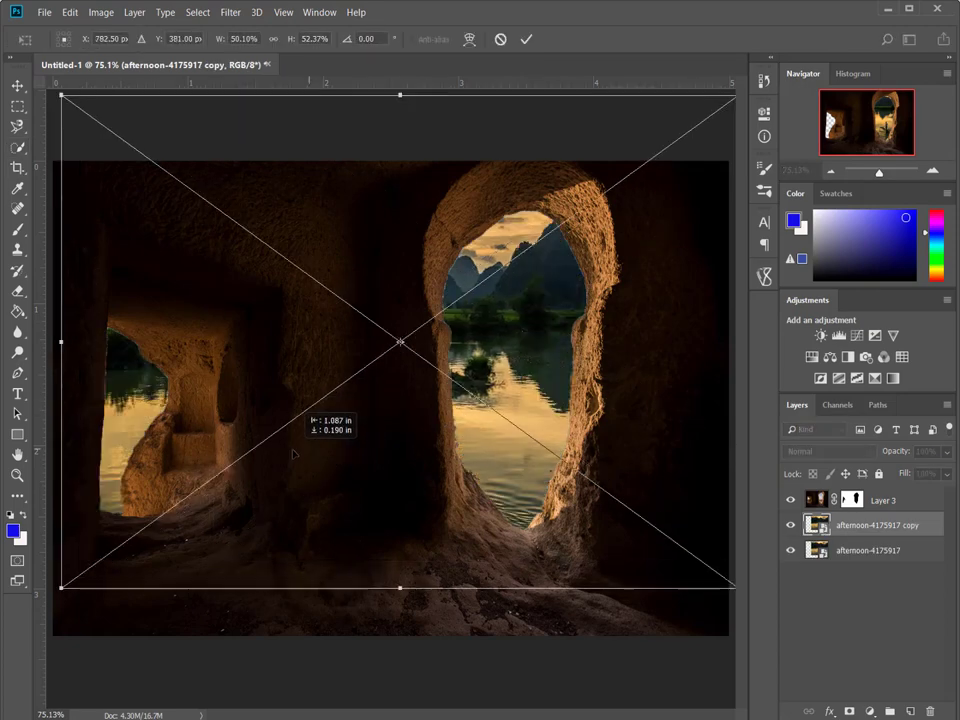
click(526, 39)
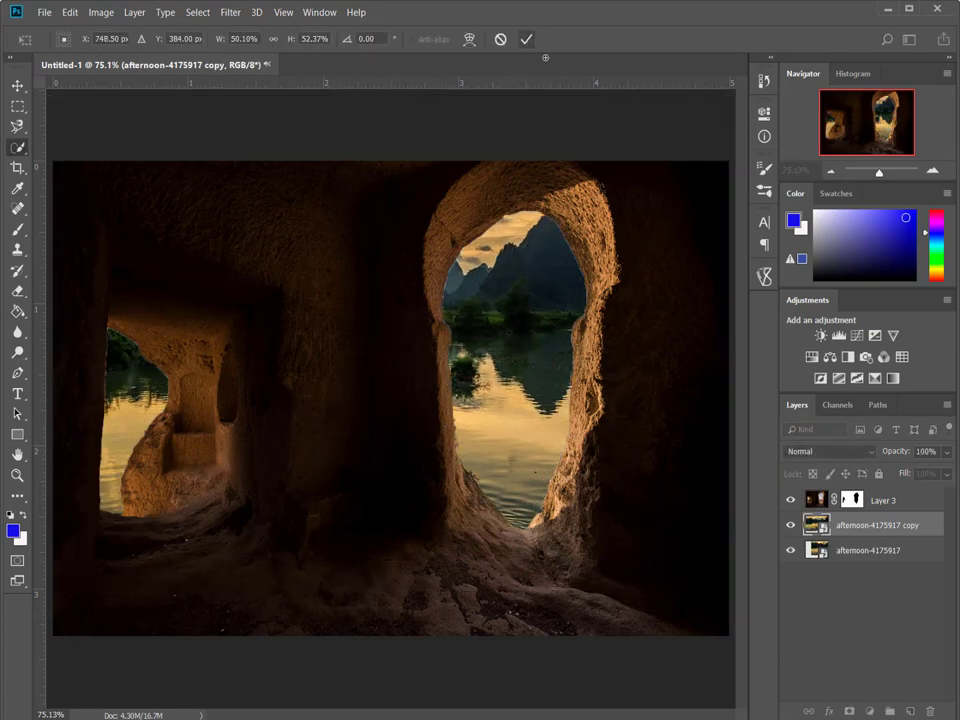
drag(822, 525, 829, 517)
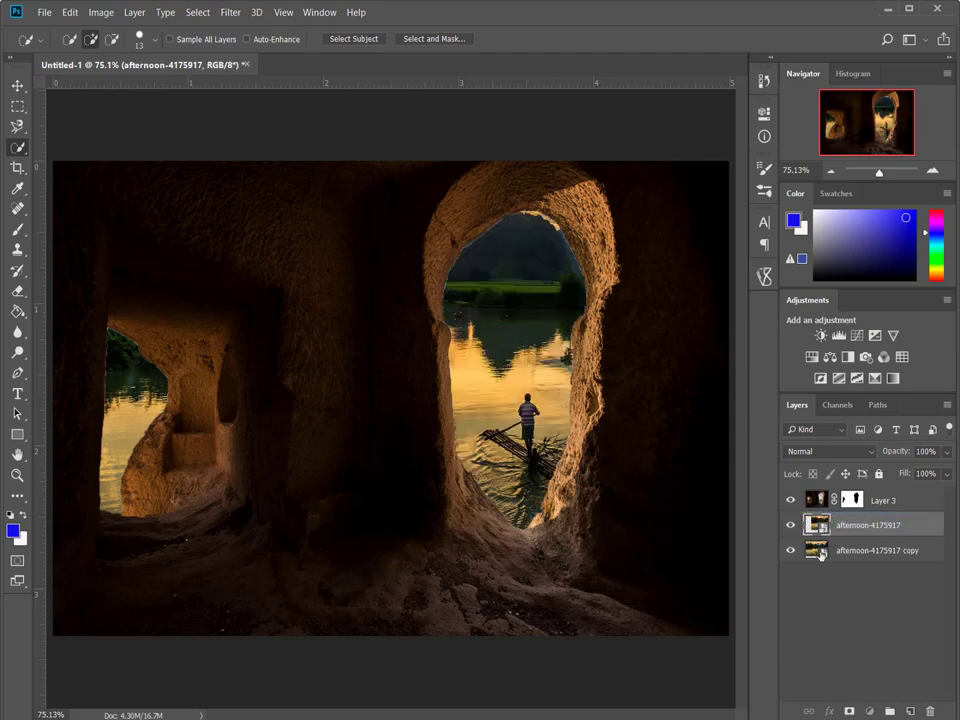
- Scale the sunset copy to about 25% and position it to fill the left cave window
key(alt+bracketleft)
key(ctrl+t)
mouse_move(261, 439)
mouse_down()
mouse_move(262, 500)
mouse_move(176, 536)
mouse_up()
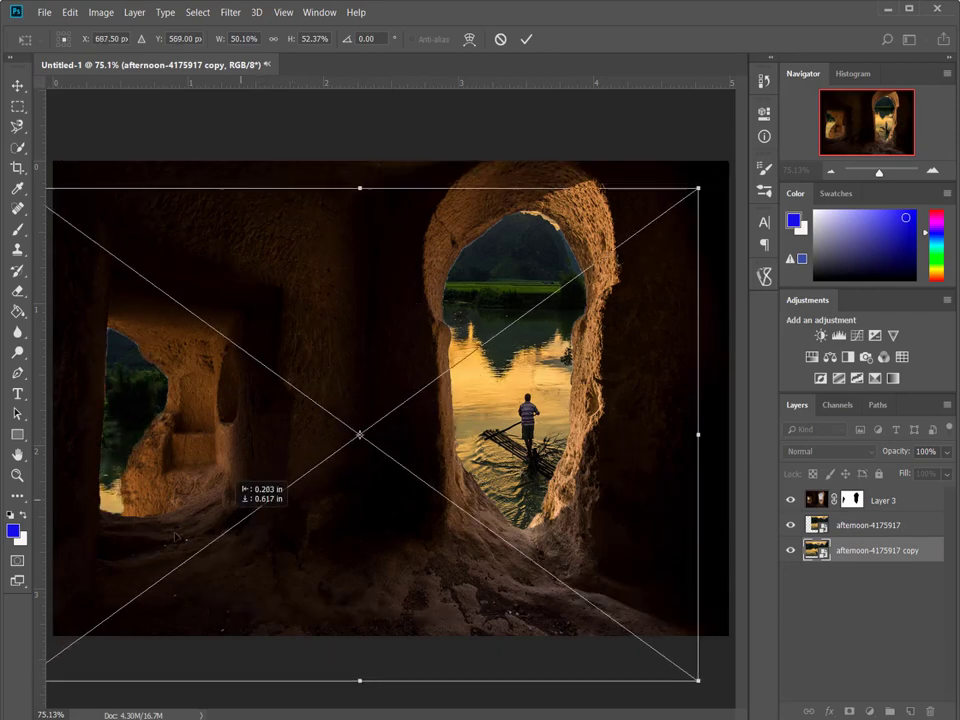
drag(176, 536, 82, 569)
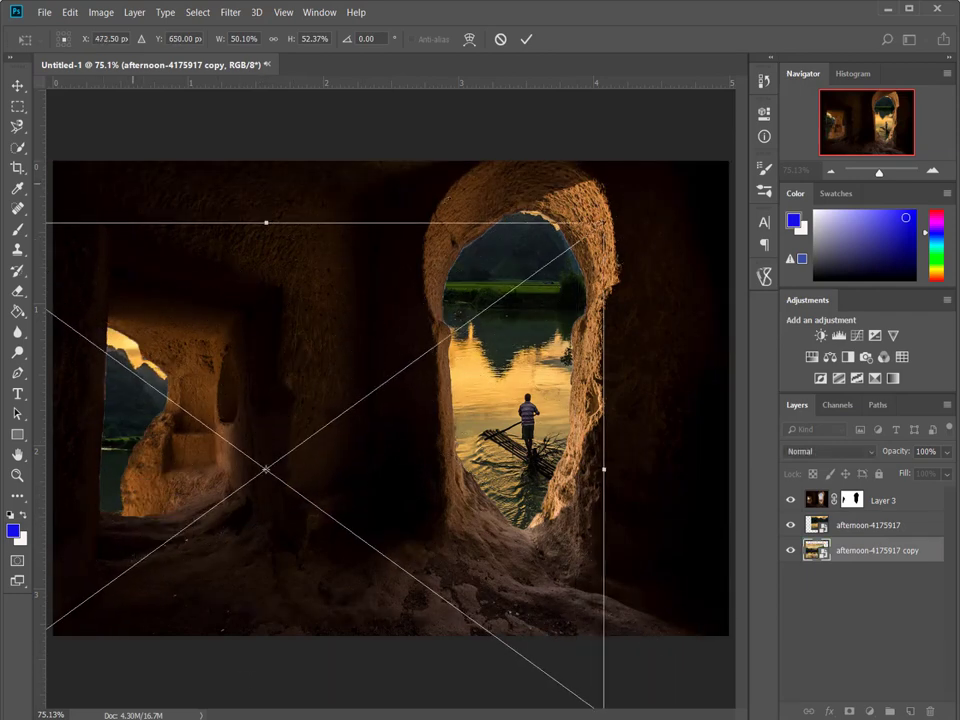
drag(598, 234, 390, 385)
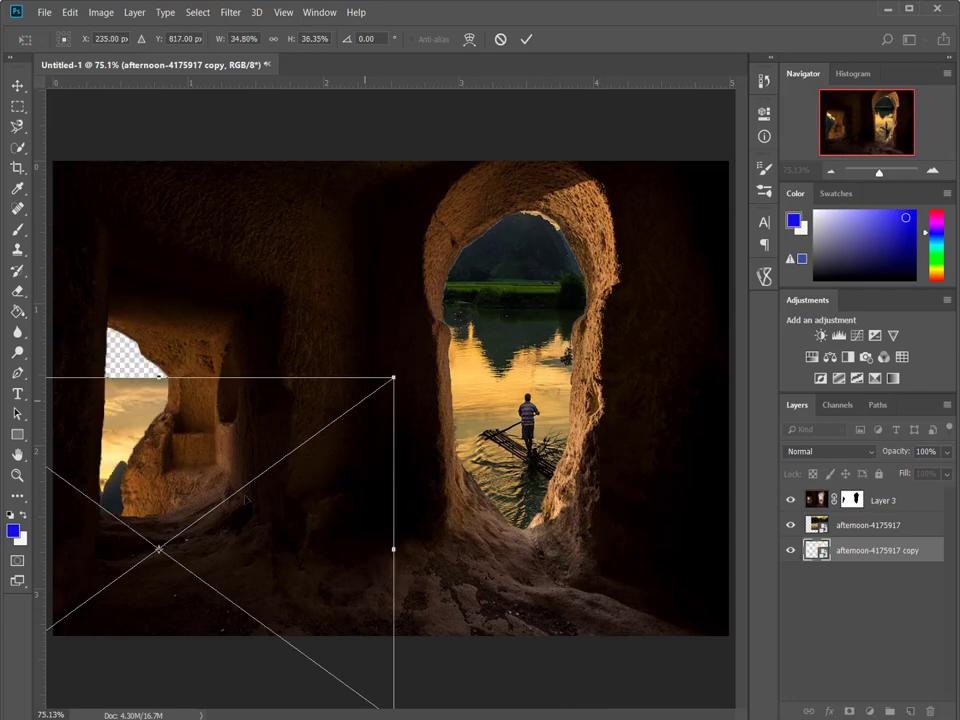
mouse_move(245, 493)
mouse_down()
mouse_move(308, 342)
mouse_move(339, 410)
mouse_up()
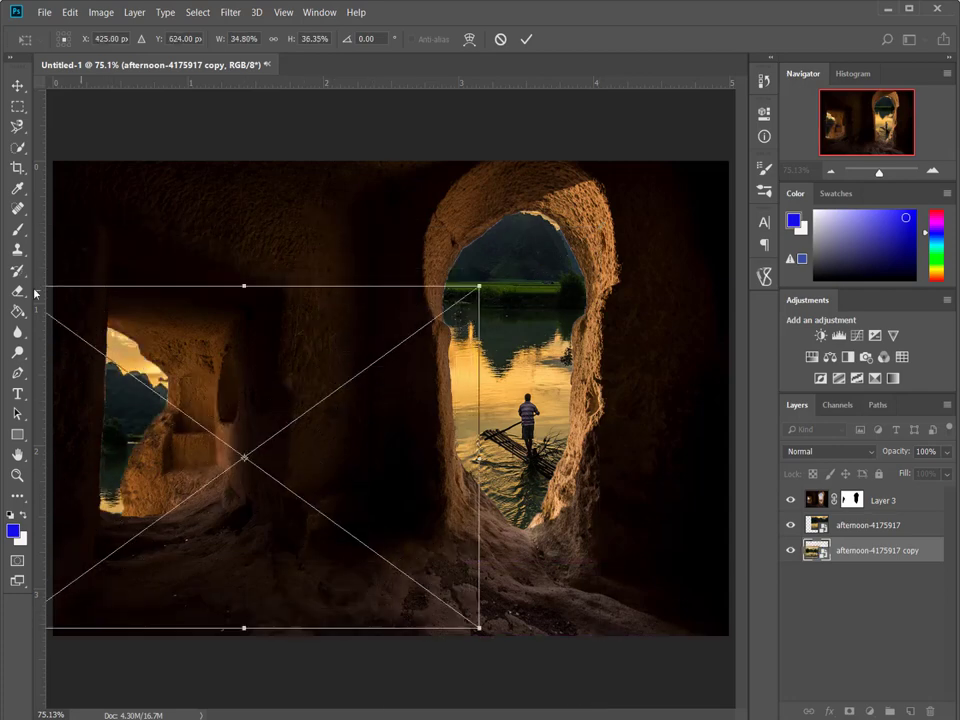
drag(327, 319, 426, 288)
drag(113, 255, 285, 360)
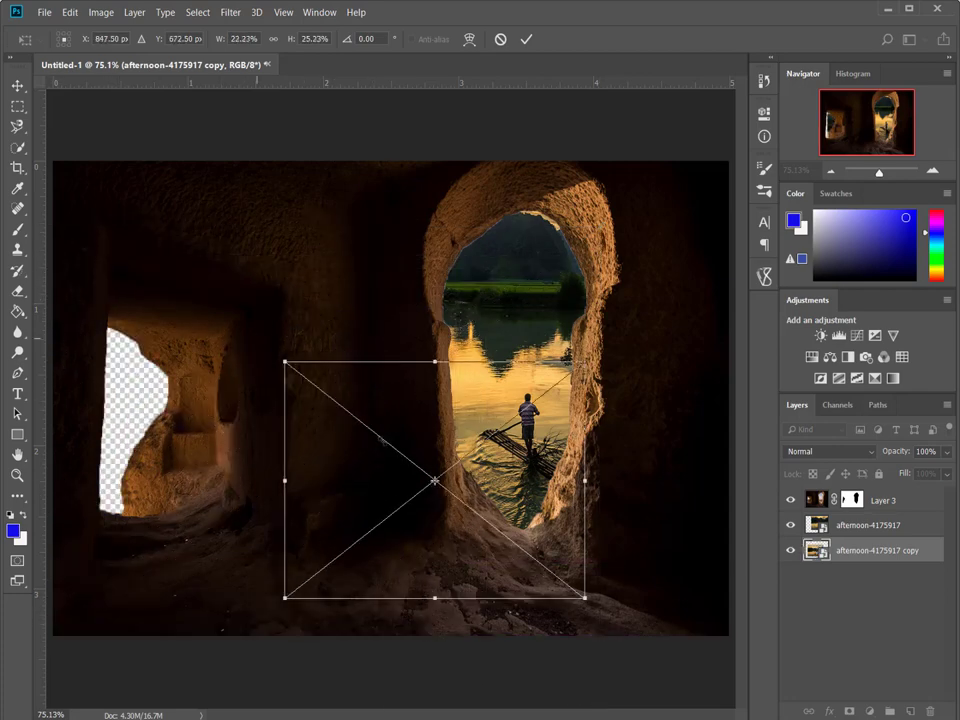
mouse_move(385, 432)
mouse_down()
mouse_move(112, 380)
mouse_move(124, 385)
mouse_up()
drag(323, 301, 367, 268)
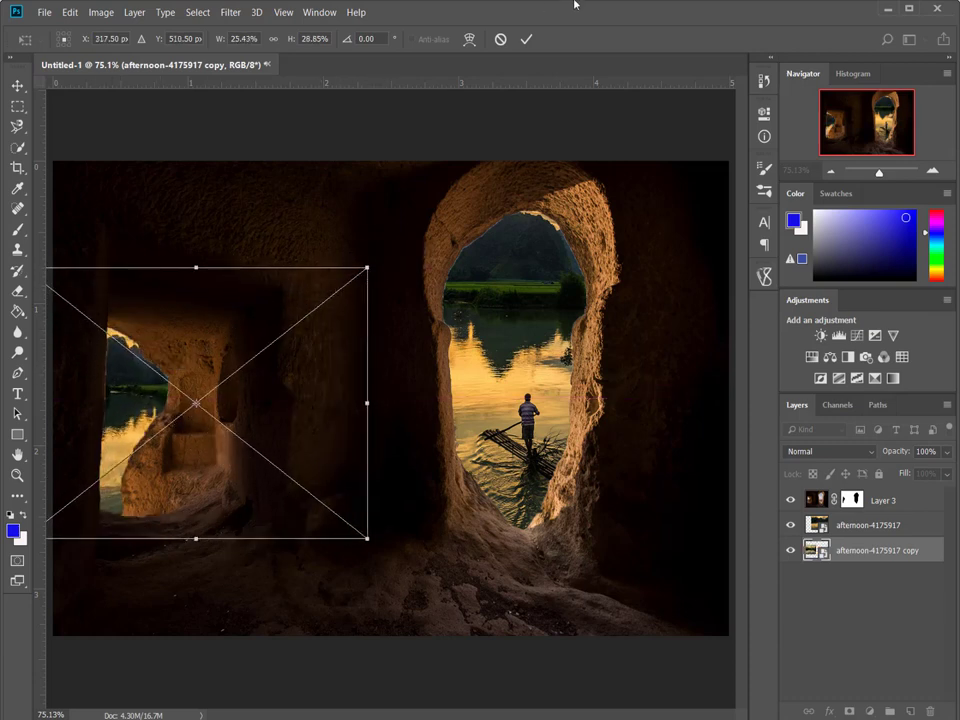
click(528, 40)
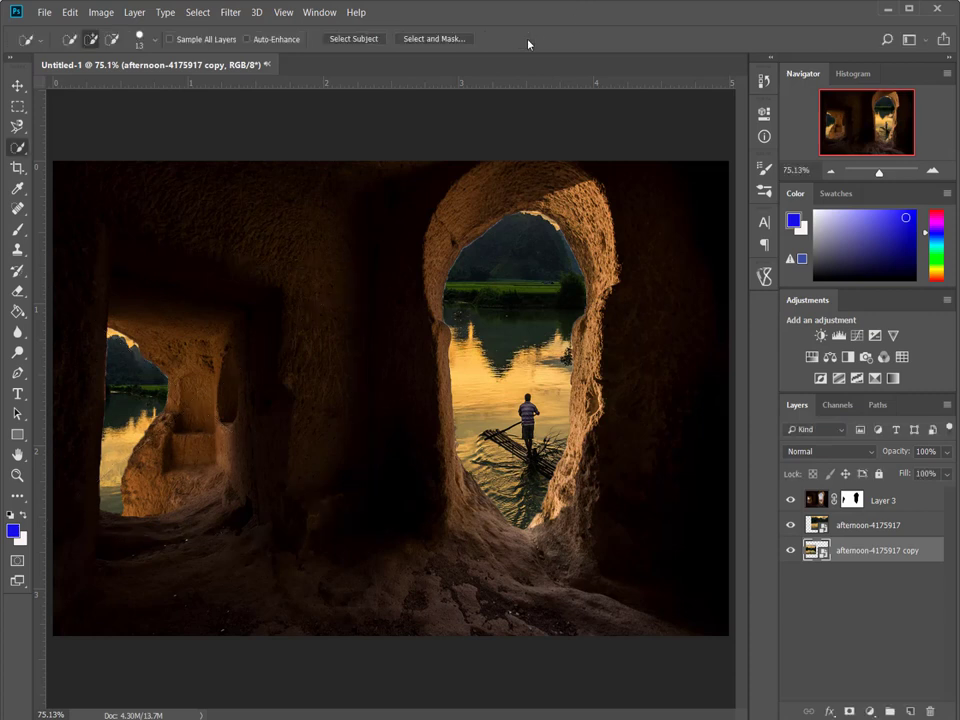
- Merge the two sunset layers and add an empty Layer 4 above Layer 3
shift+click(845, 525)
key(ctrl+e)
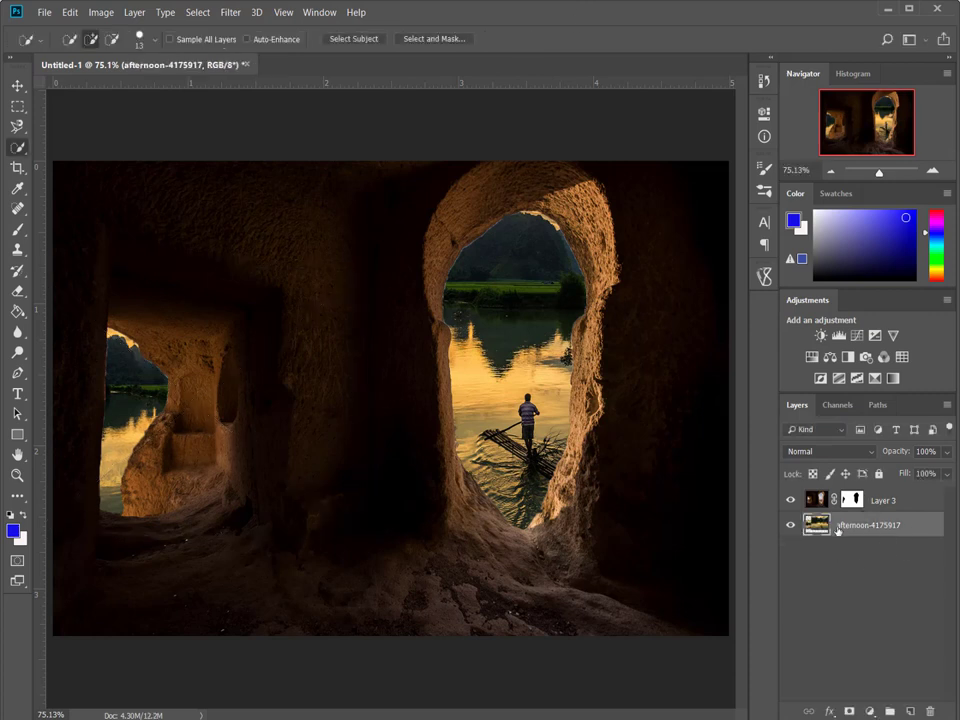
click(900, 505)
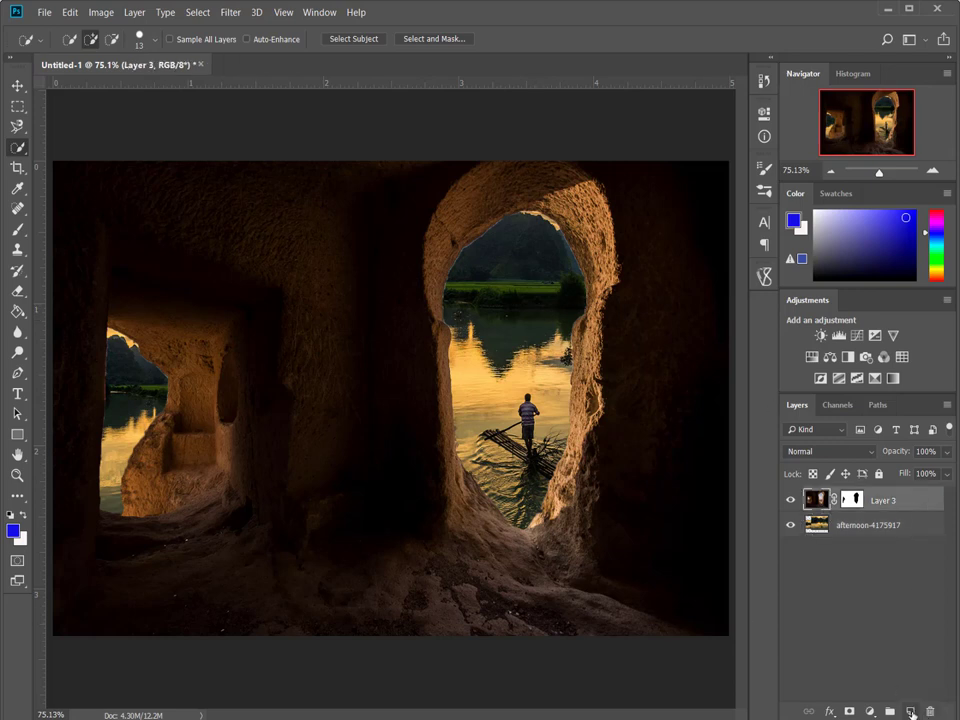
click(910, 711)
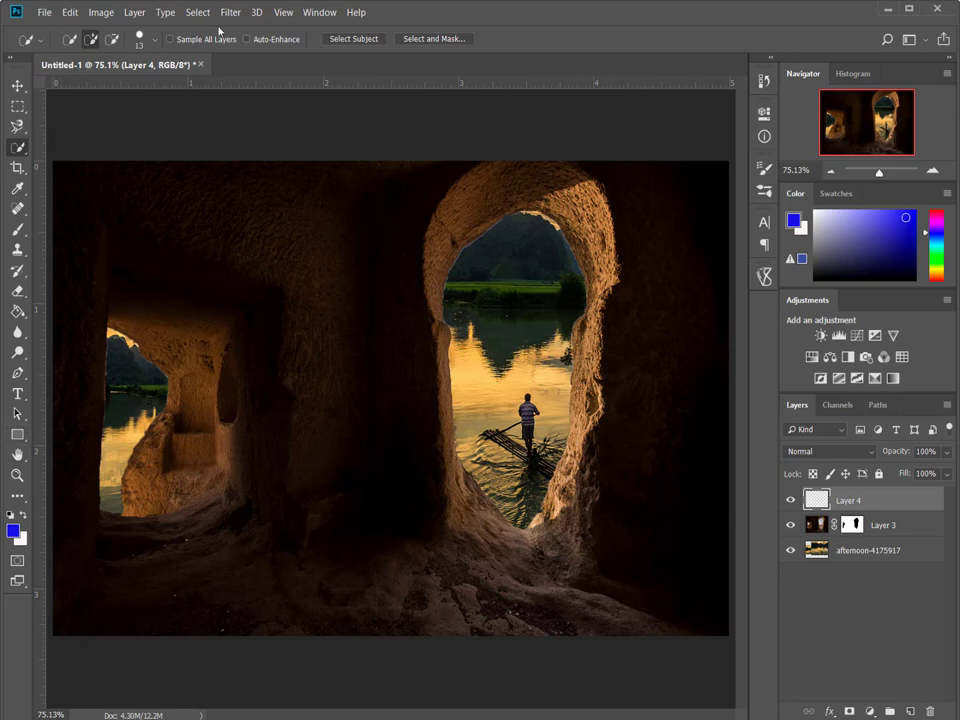
- Set the foreground colour to mid grey, RGB 128, 128, 128 (#808080)
click(16, 535)
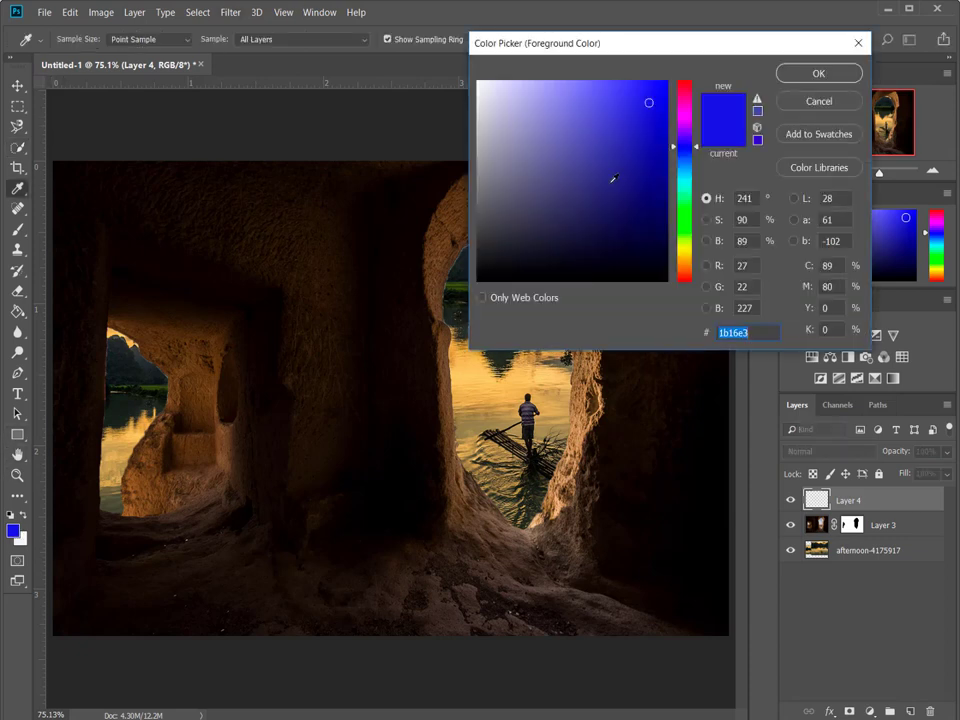
text(1)
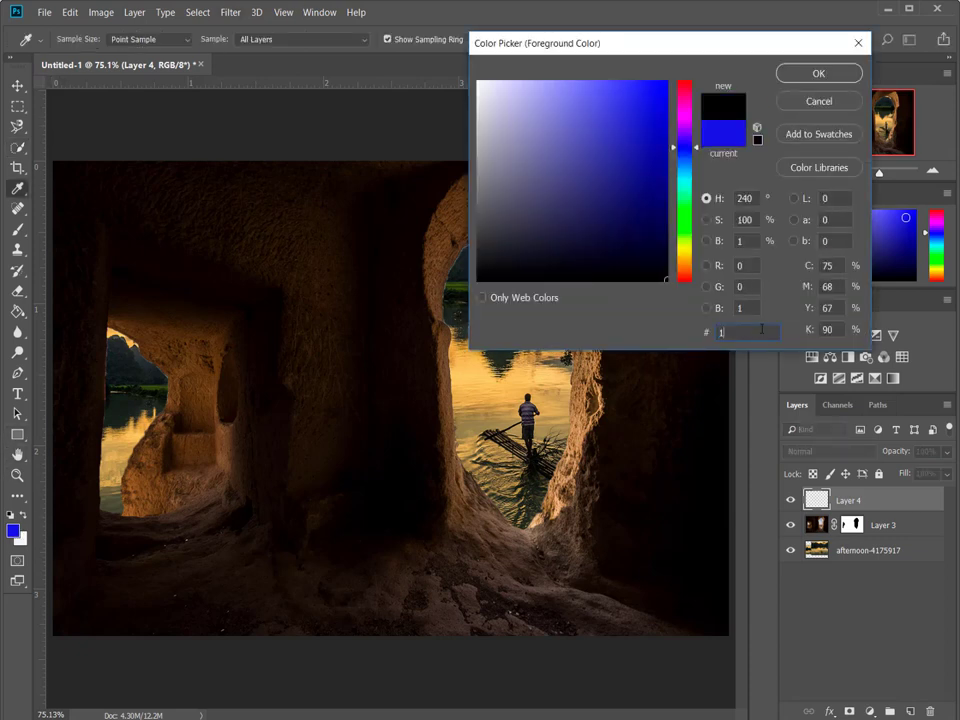
text(28)
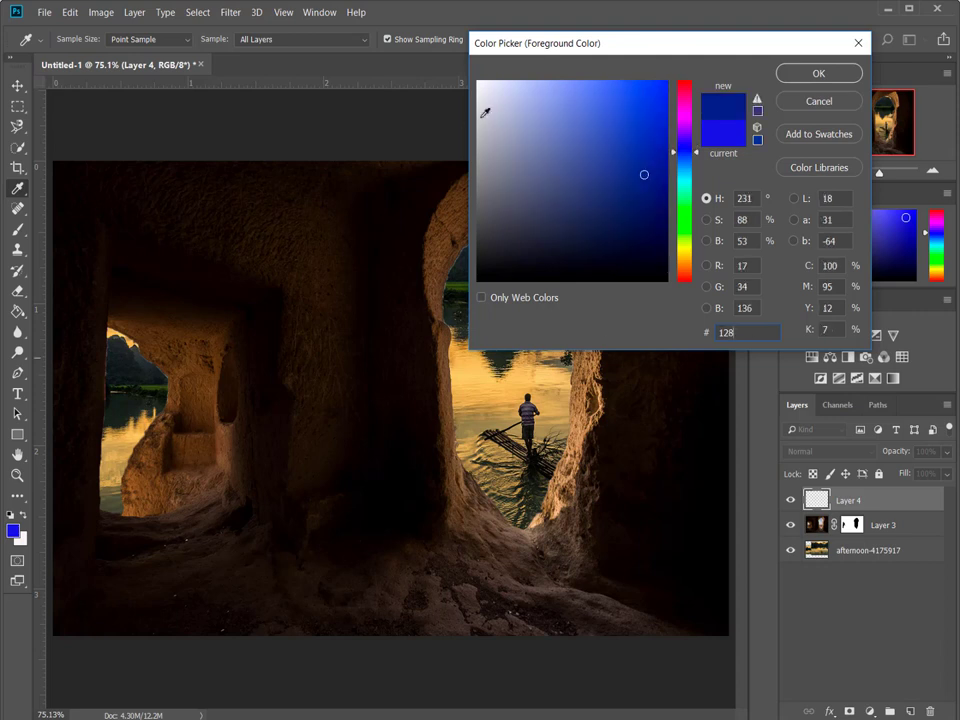
double_click(752, 327)
key(BackSpace)
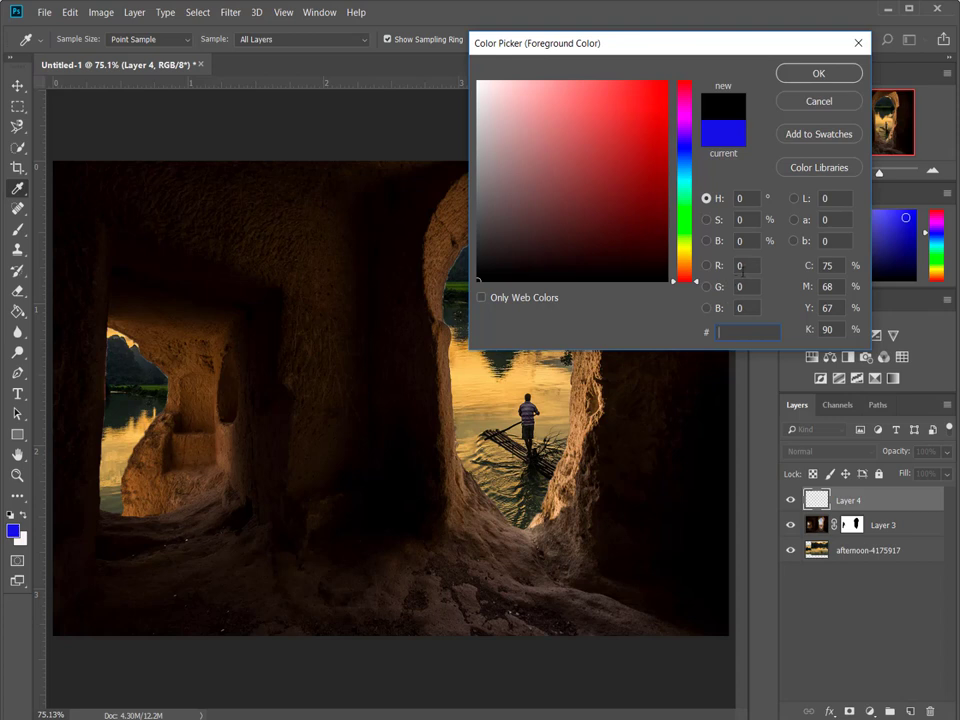
click(750, 265)
text(128)
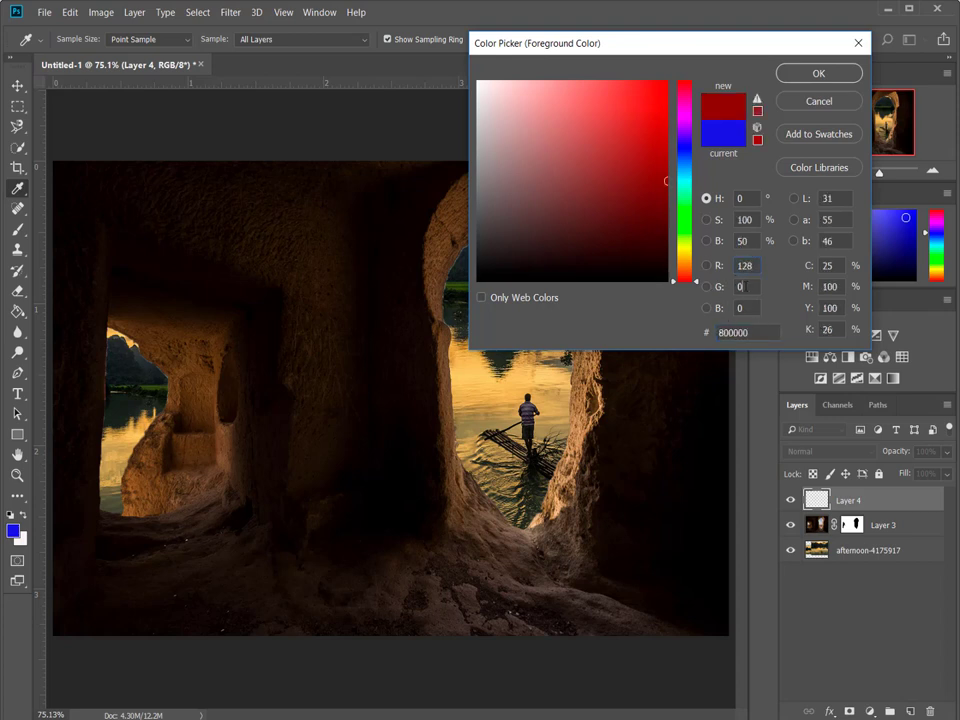
text(128)
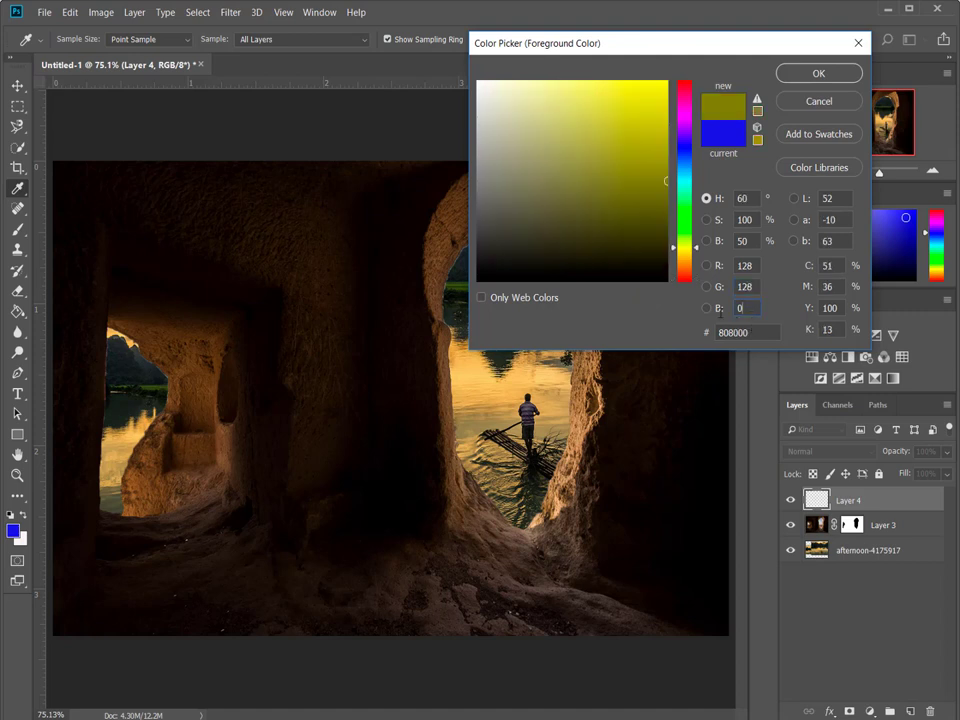
text(128)
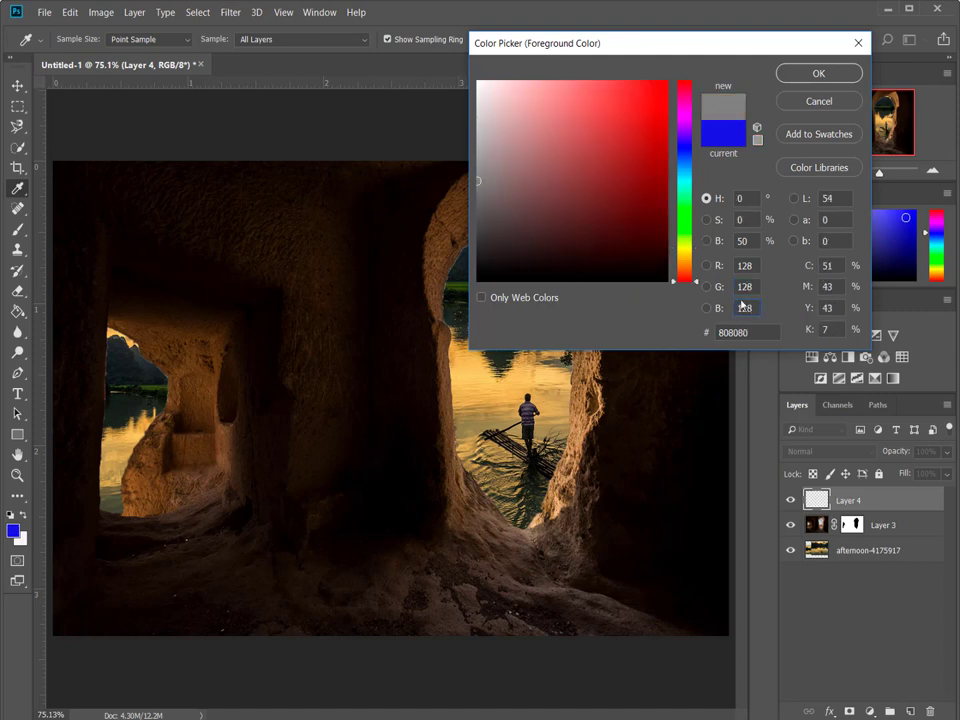
click(815, 74)
- Fill Layer 4 with mid grey, blend it as Luminosity, and add a Hue/Saturation adjustment
key(w)
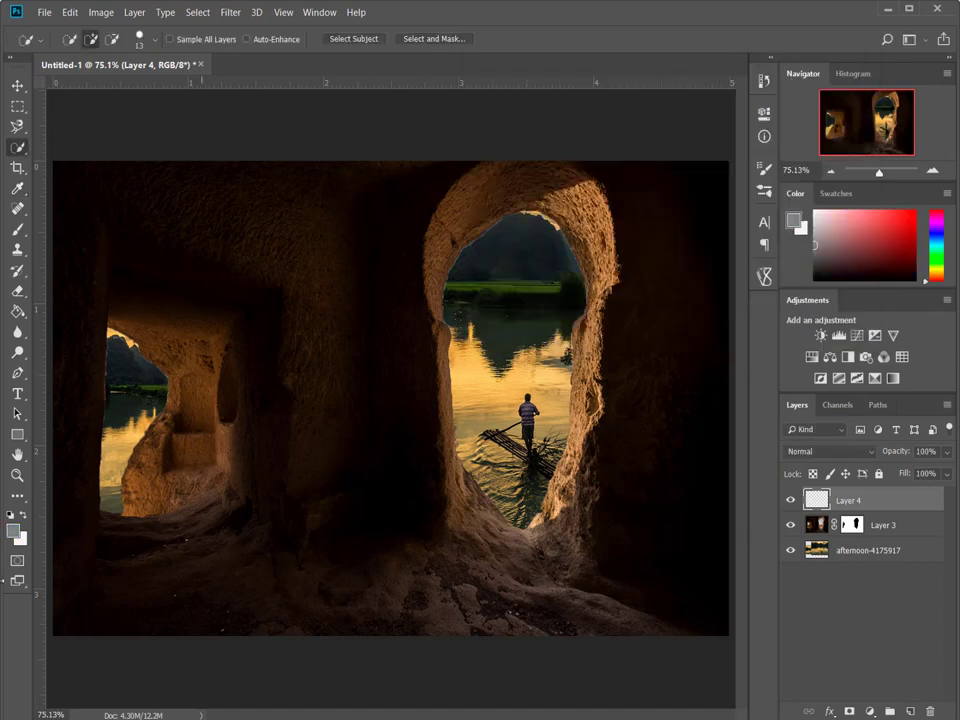
key(ctrl+BackSpace)
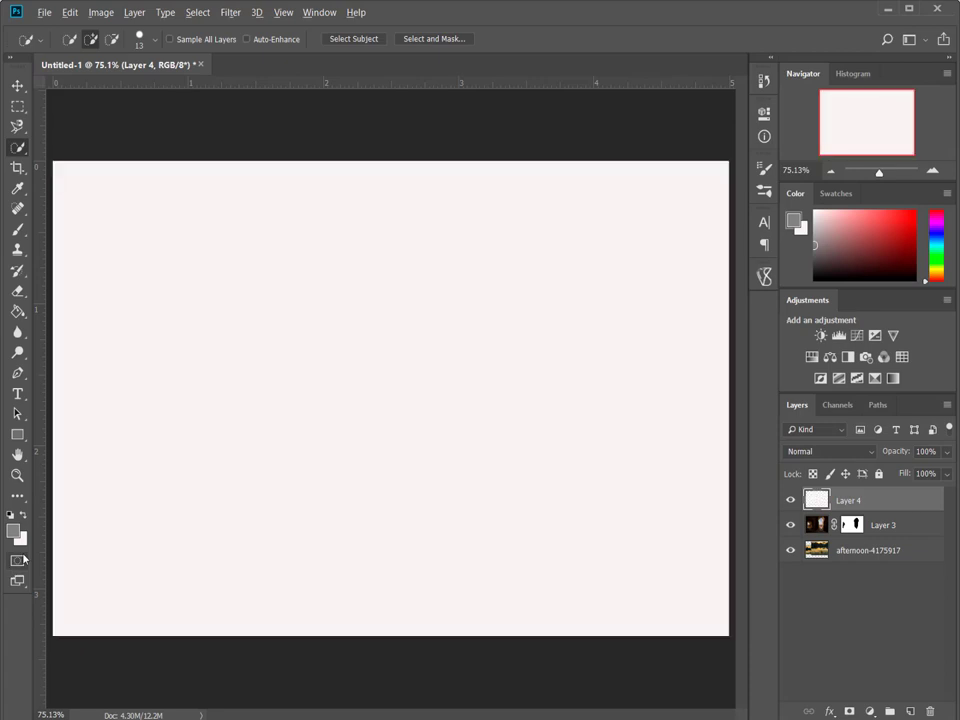
key(alt+BackSpace)
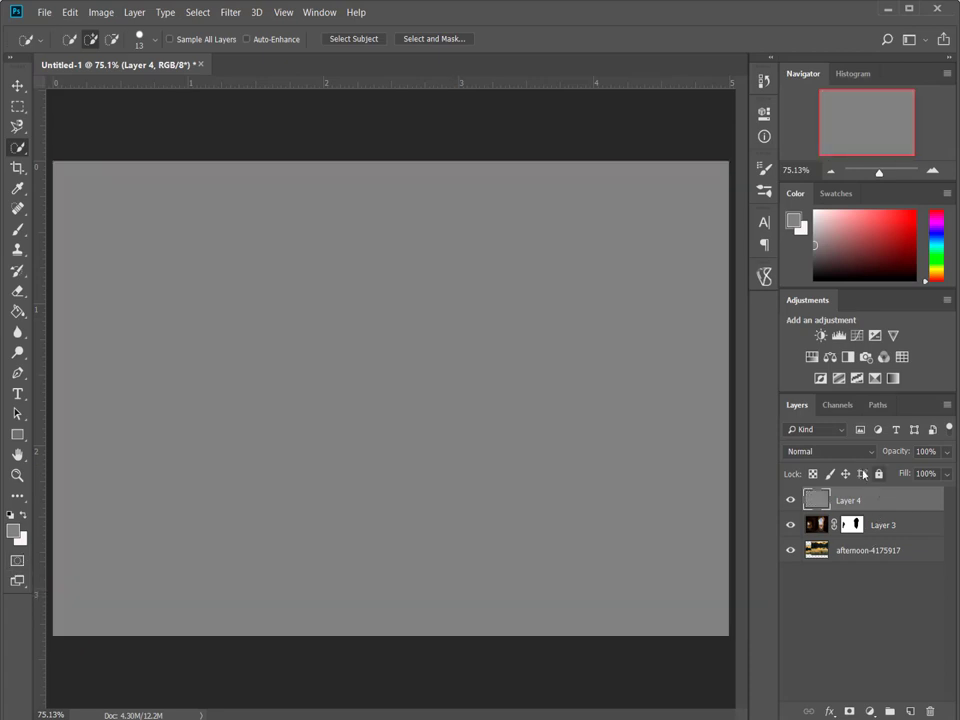
click(847, 452)
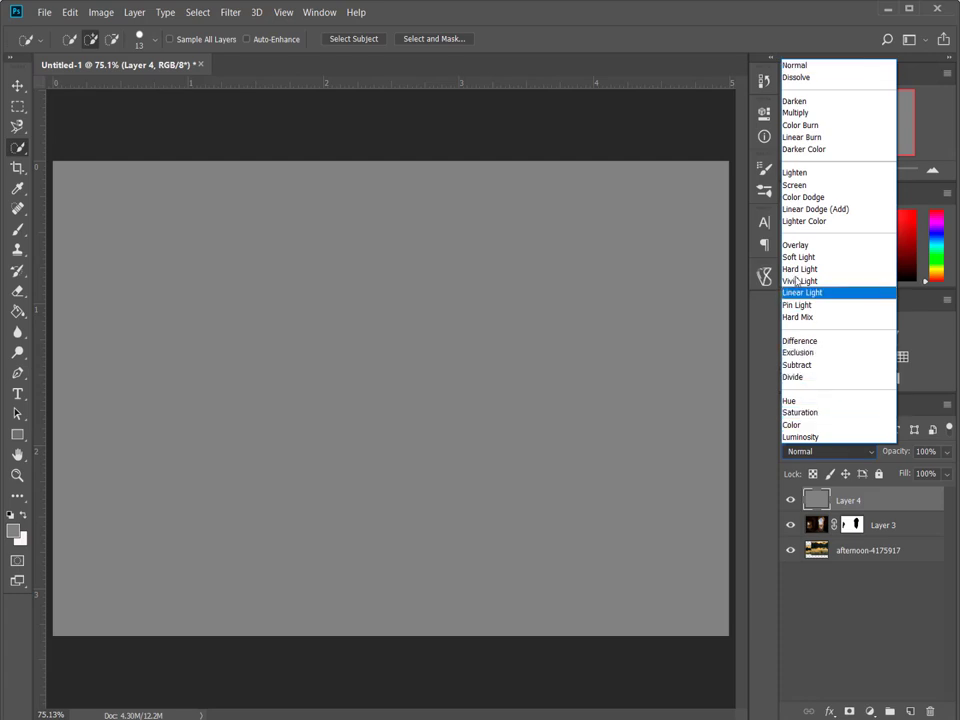
click(836, 437)
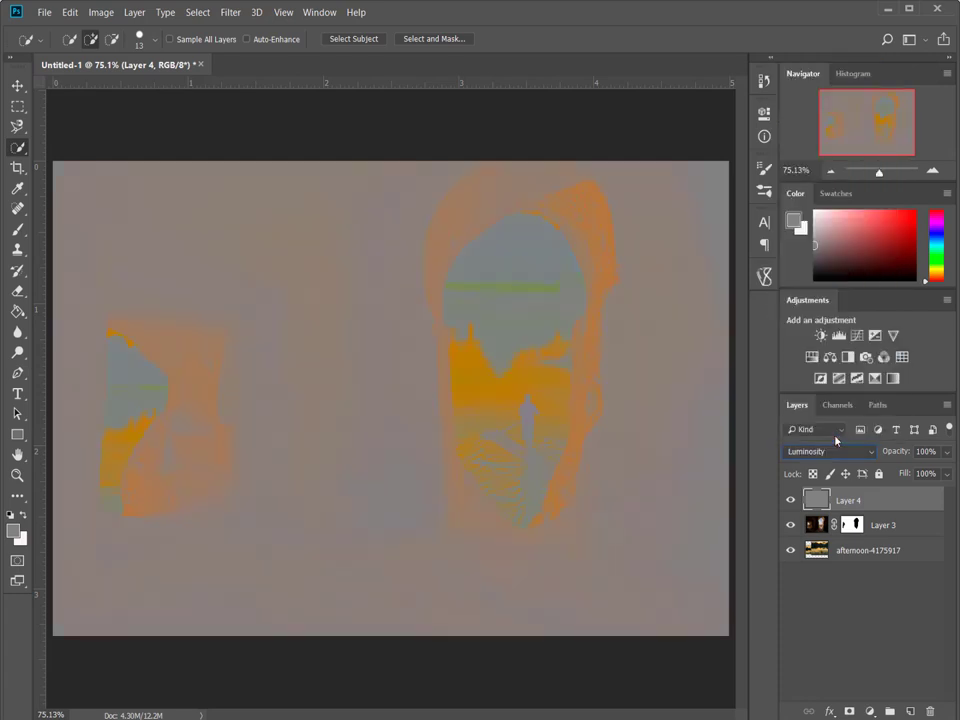
click(868, 711)
click(875, 564)
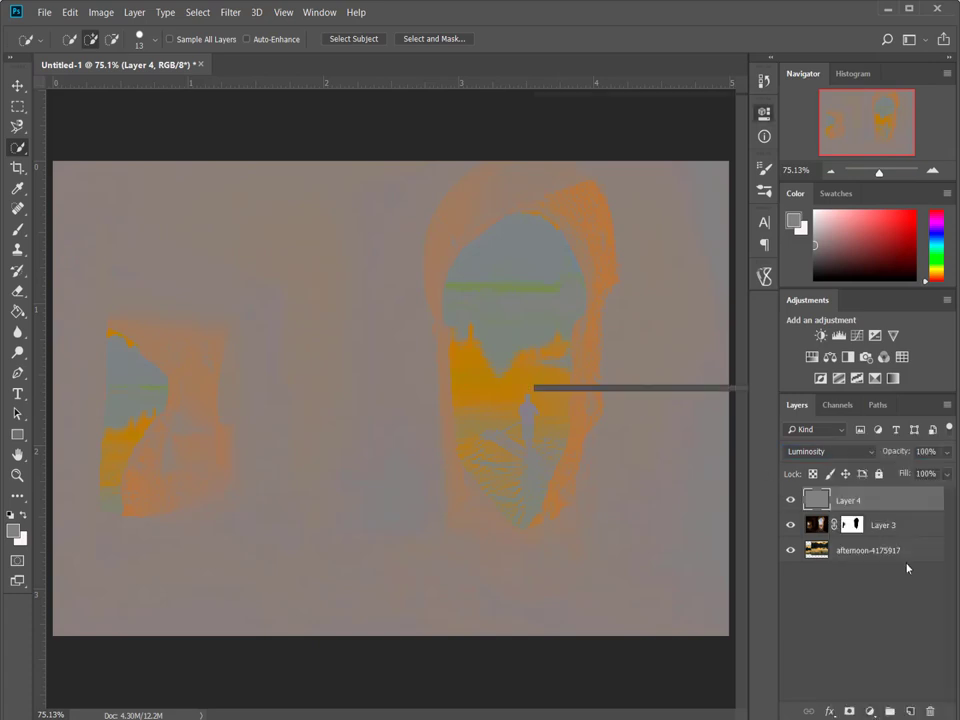
- Push the Hue/Saturation saturation to +96 and select the afternoon-4175917 layer
drag(635, 247, 718, 250)
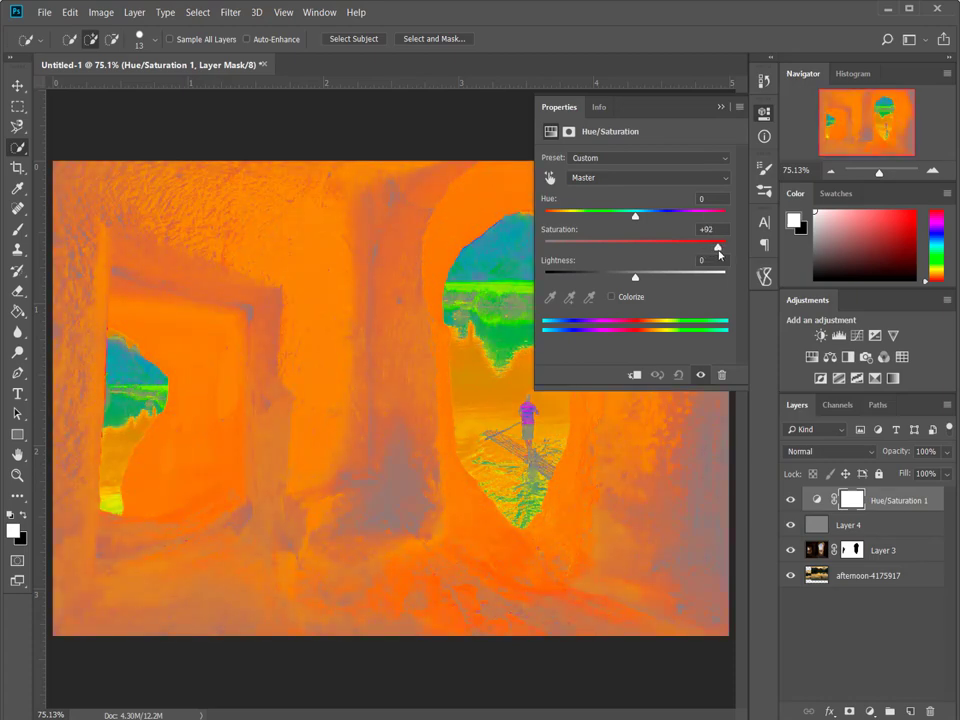
drag(718, 254, 721, 254)
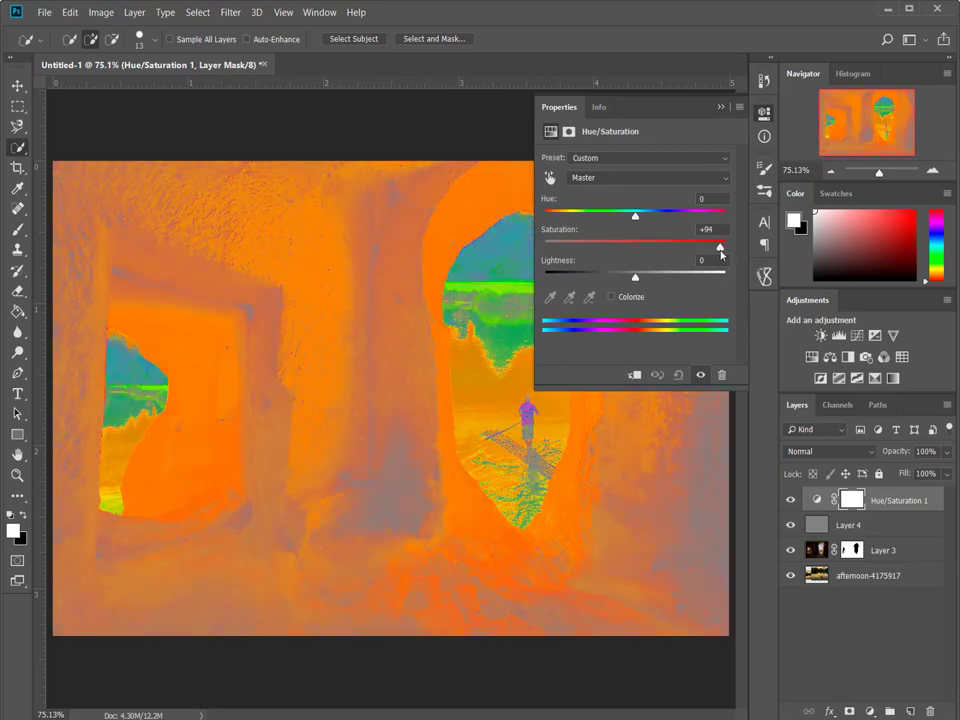
drag(721, 254, 722, 251)
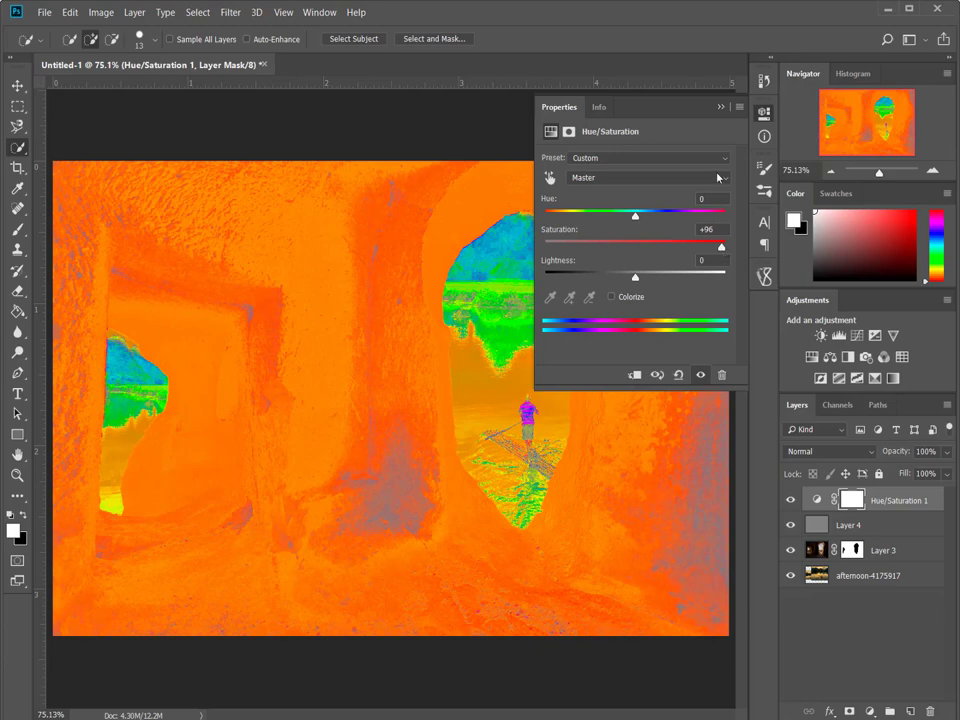
click(720, 107)
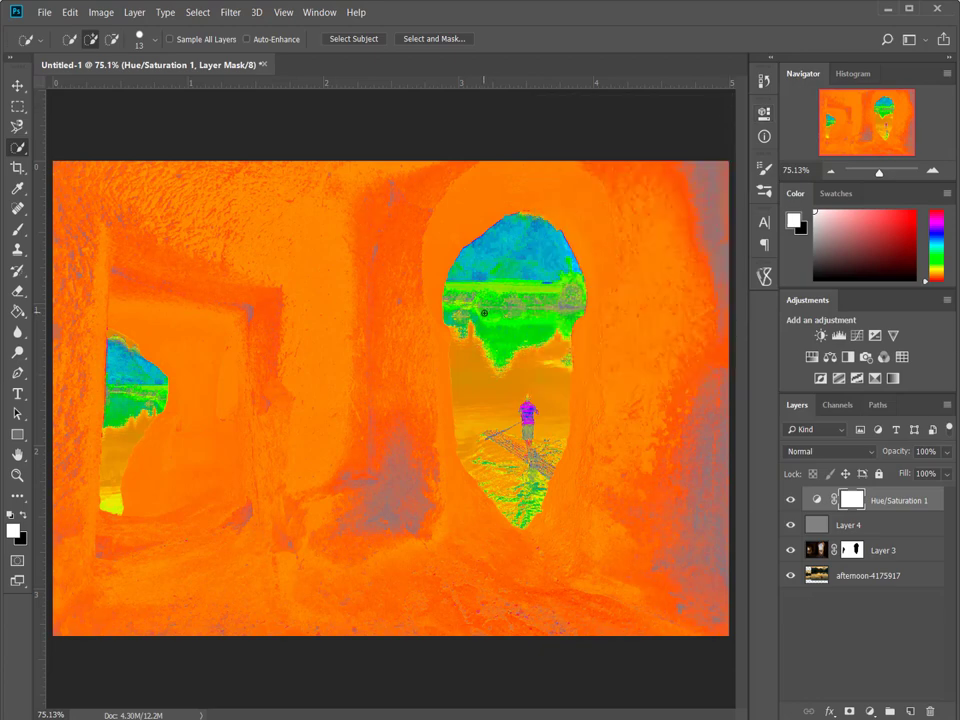
click(879, 577)
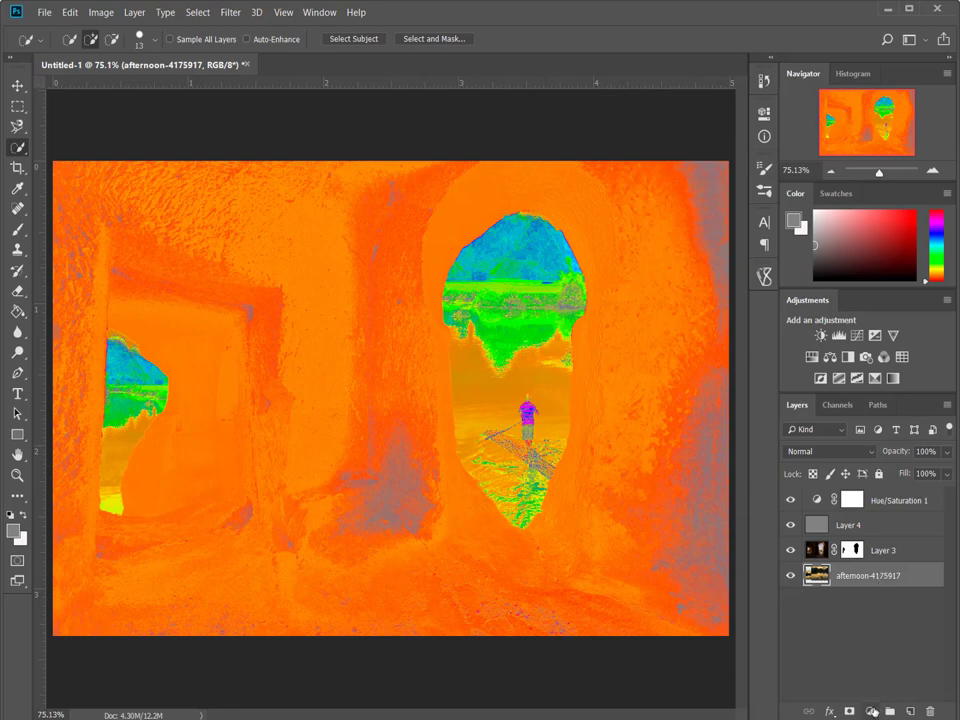
- Clip a Selective Color adjustment to the river photo, setting Neutrals Cyan to -12 and lowering Magenta
click(871, 711)
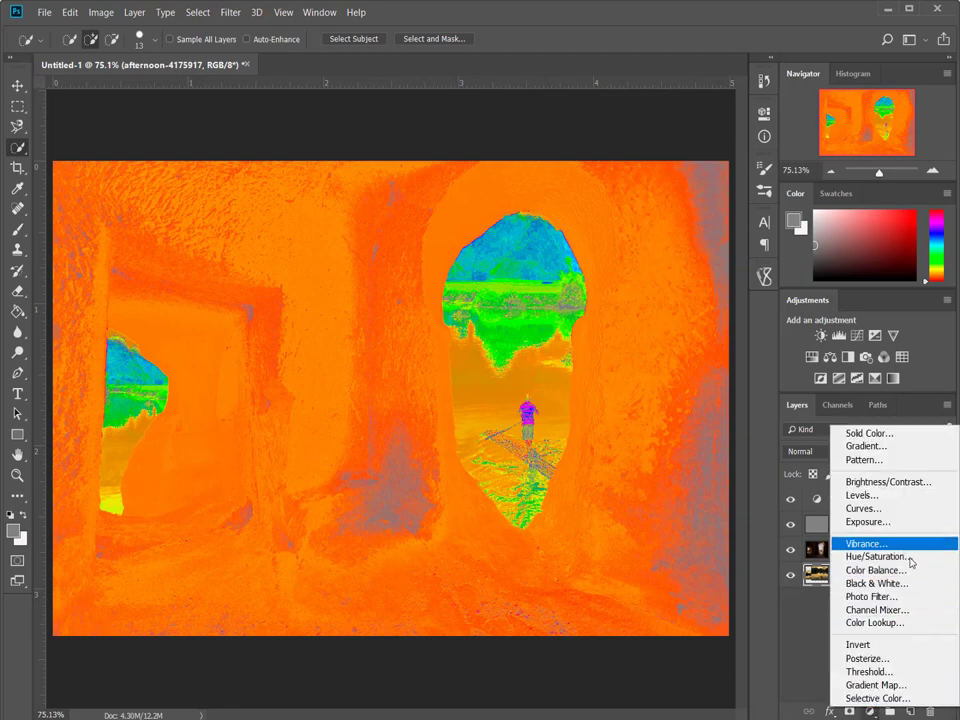
click(898, 697)
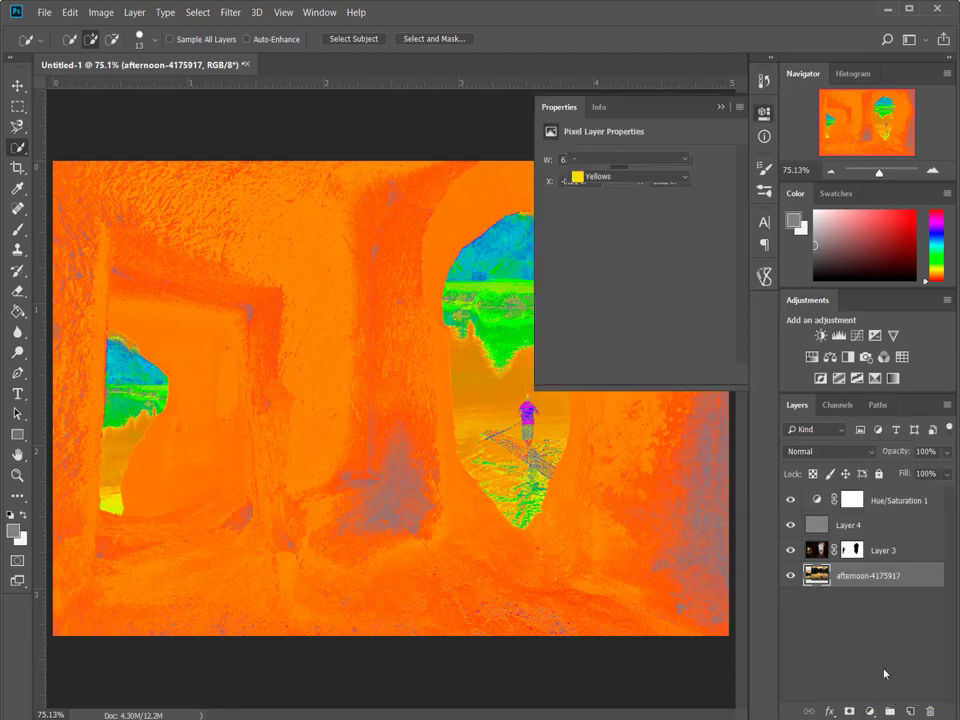
alt+click(850, 592)
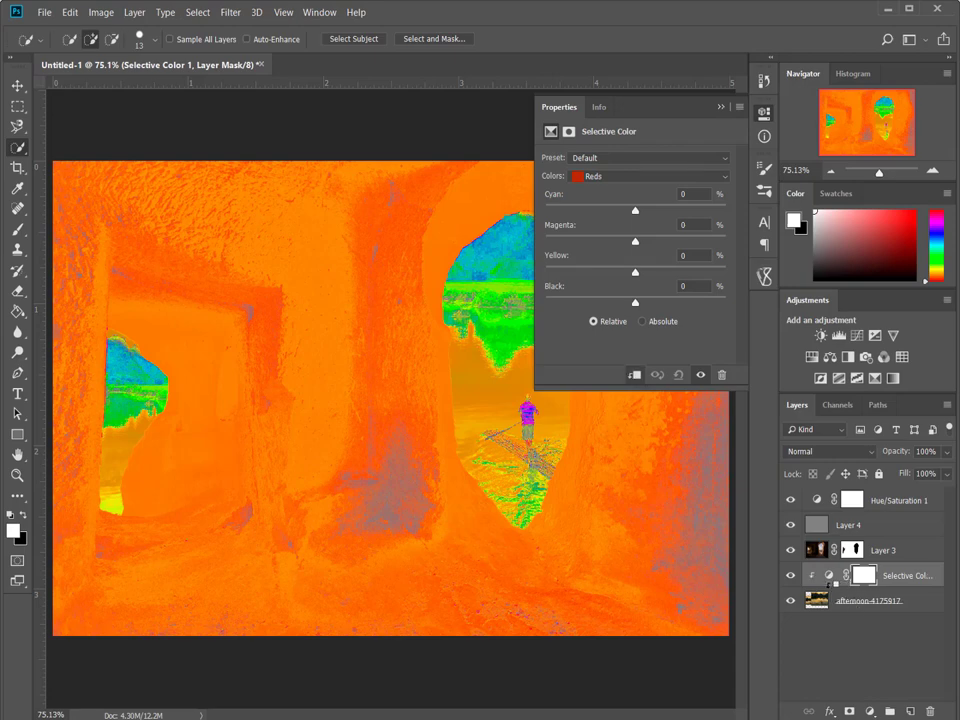
click(624, 178)
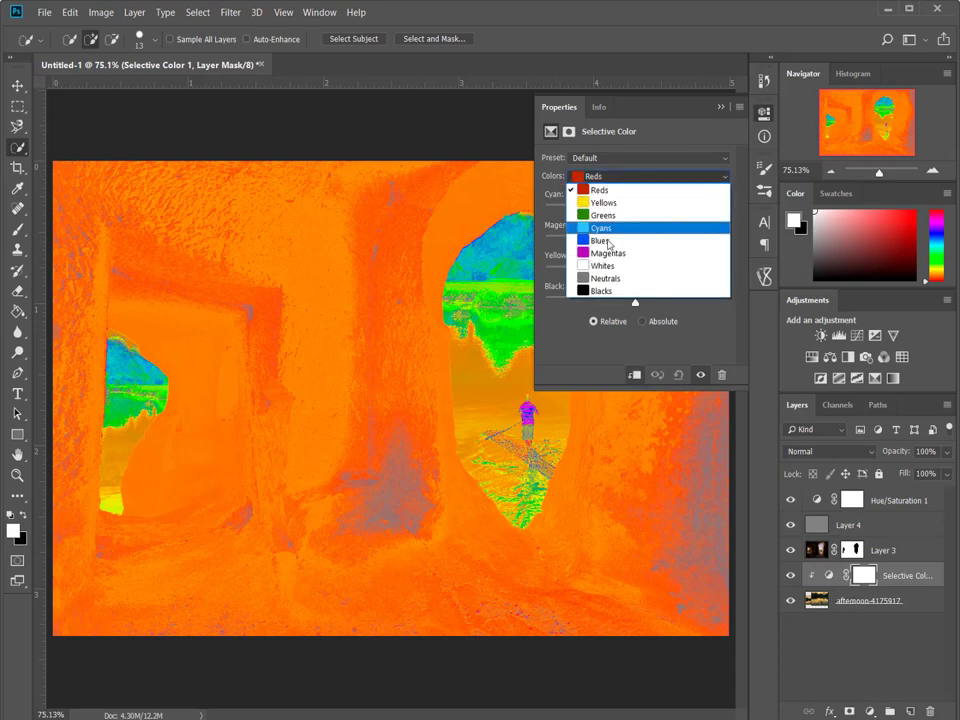
click(620, 279)
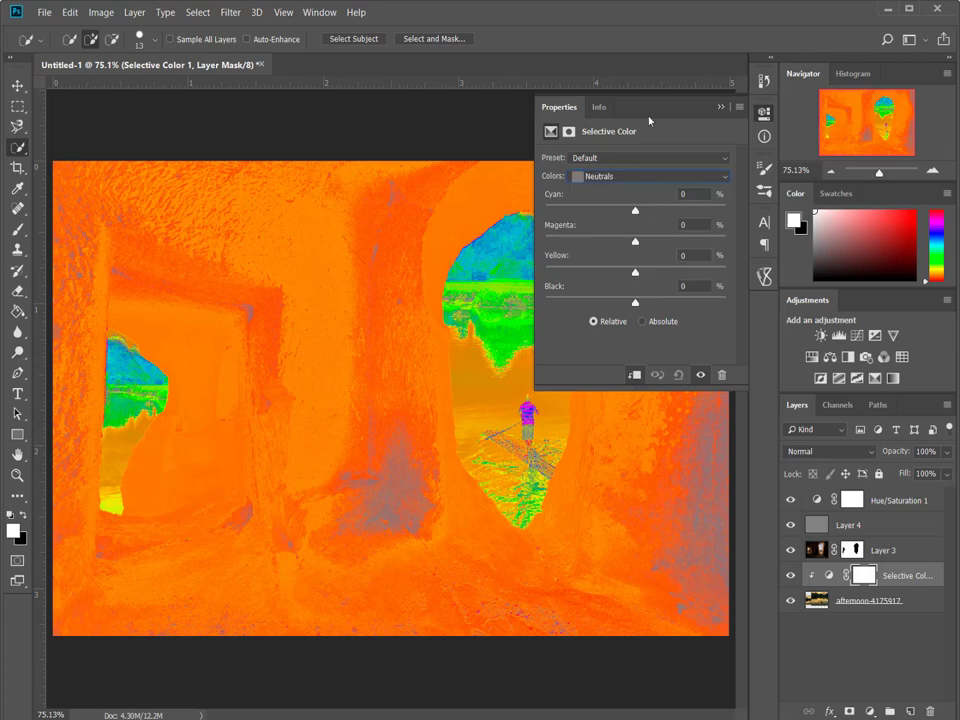
drag(635, 213, 623, 213)
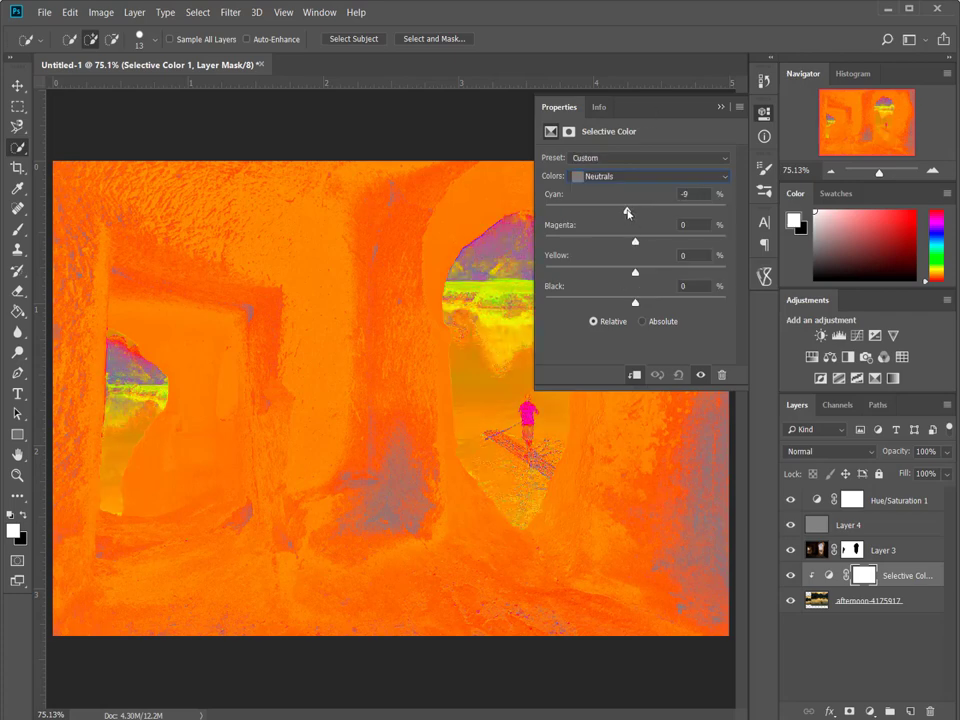
mouse_move(624, 213)
mouse_down()
mouse_move(641, 243)
mouse_move(630, 243)
mouse_move(630, 273)
mouse_move(645, 275)
mouse_move(626, 303)
mouse_up()
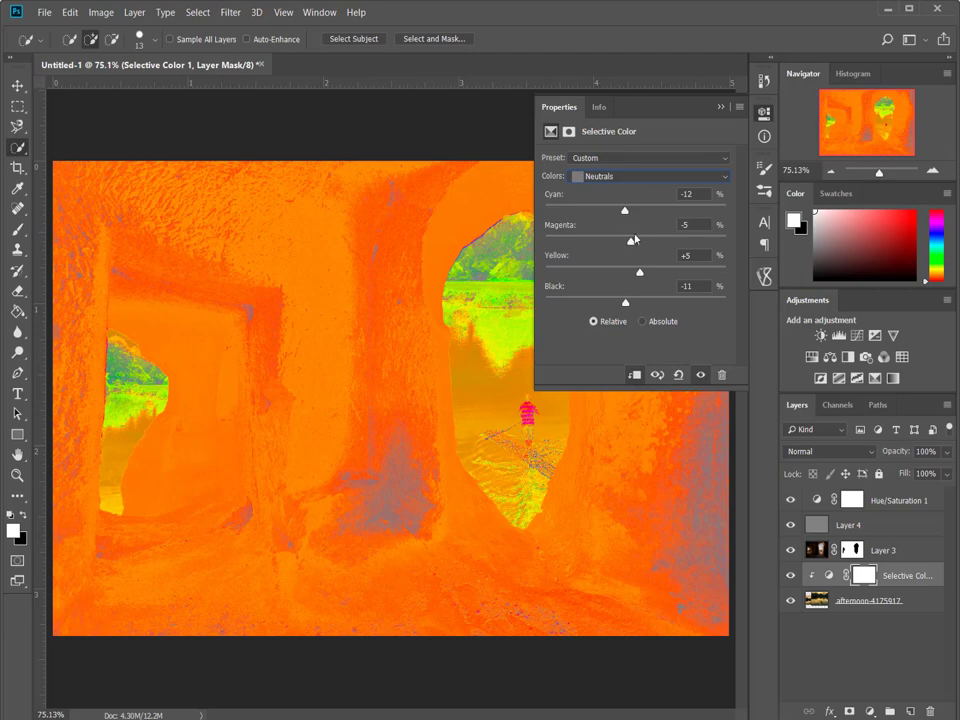
drag(631, 241, 618, 215)
click(719, 108)
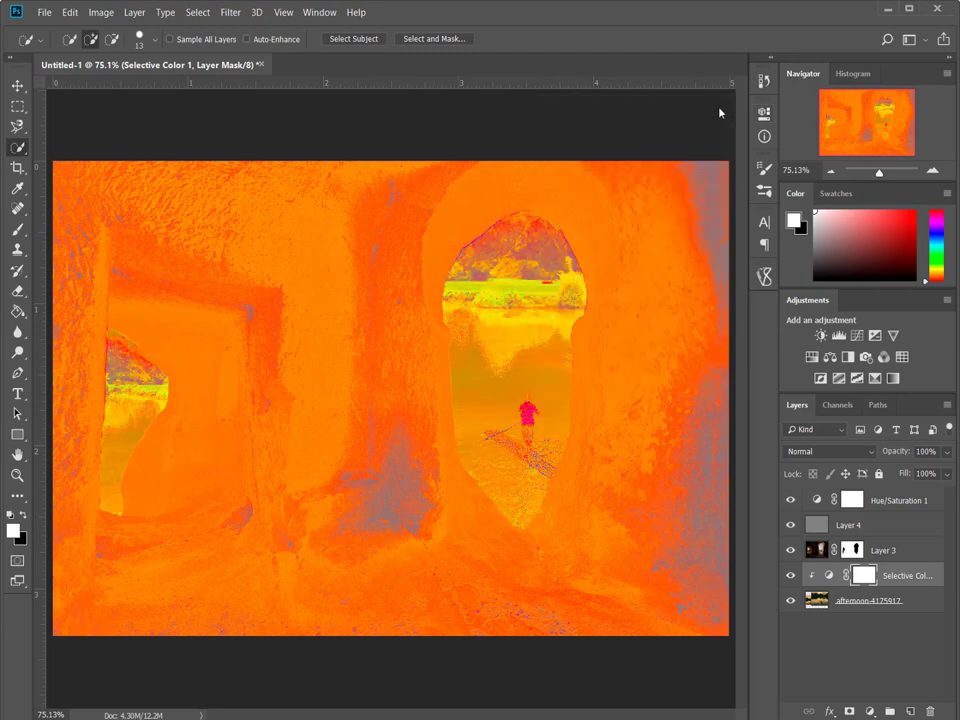
- Group Layer 4 and Hue/Saturation 1 into a hidden Group 1, then compare with Selective Color toggled
click(882, 502)
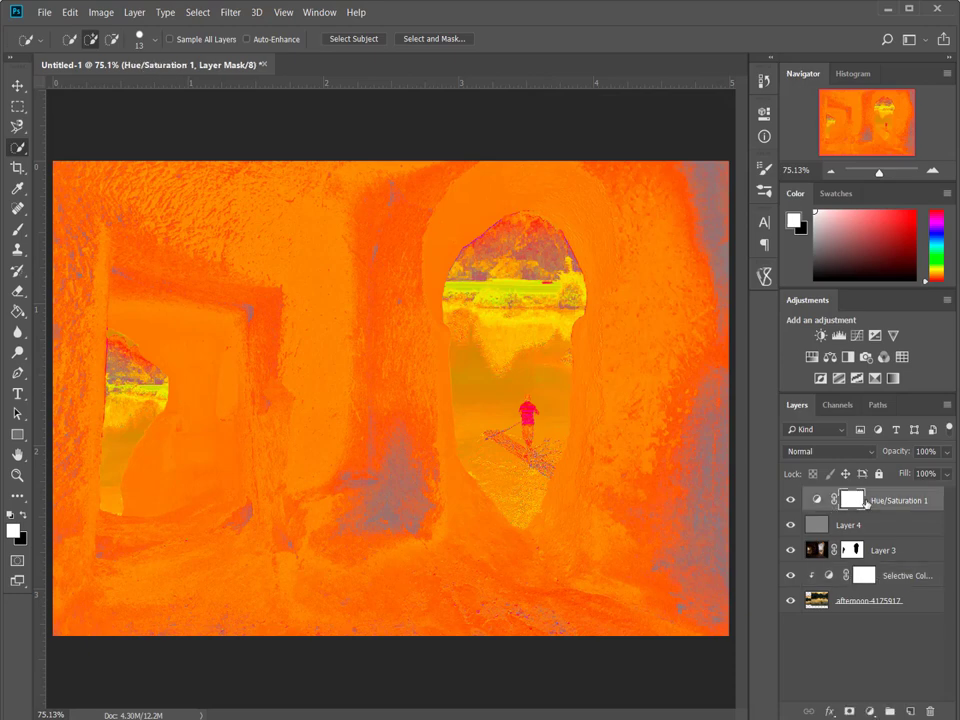
shift+click(883, 527)
key(ctrl+g)
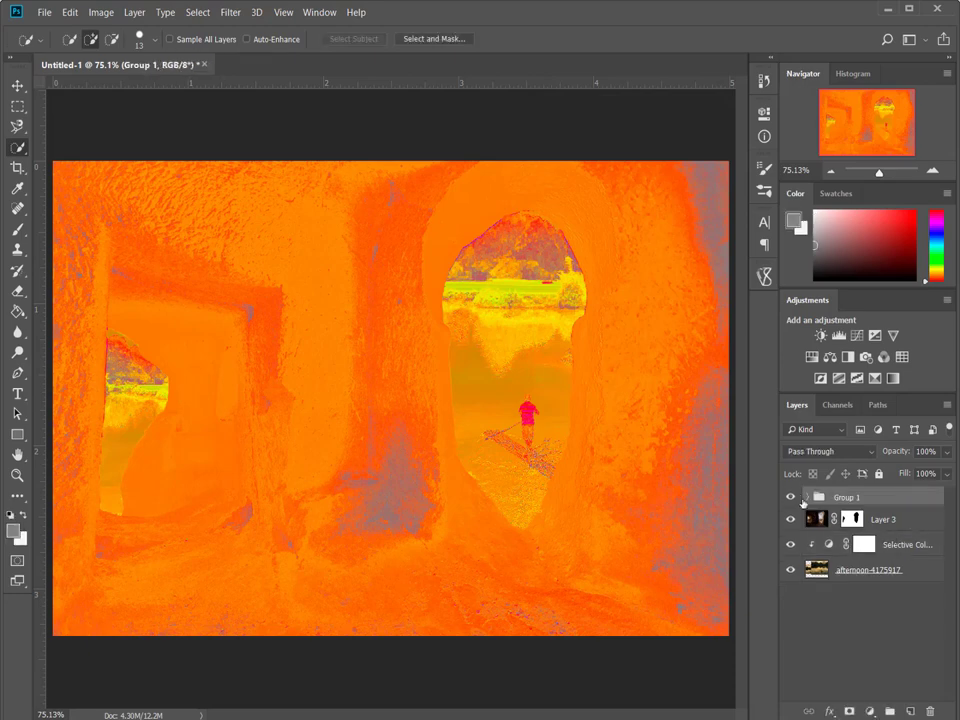
click(790, 498)
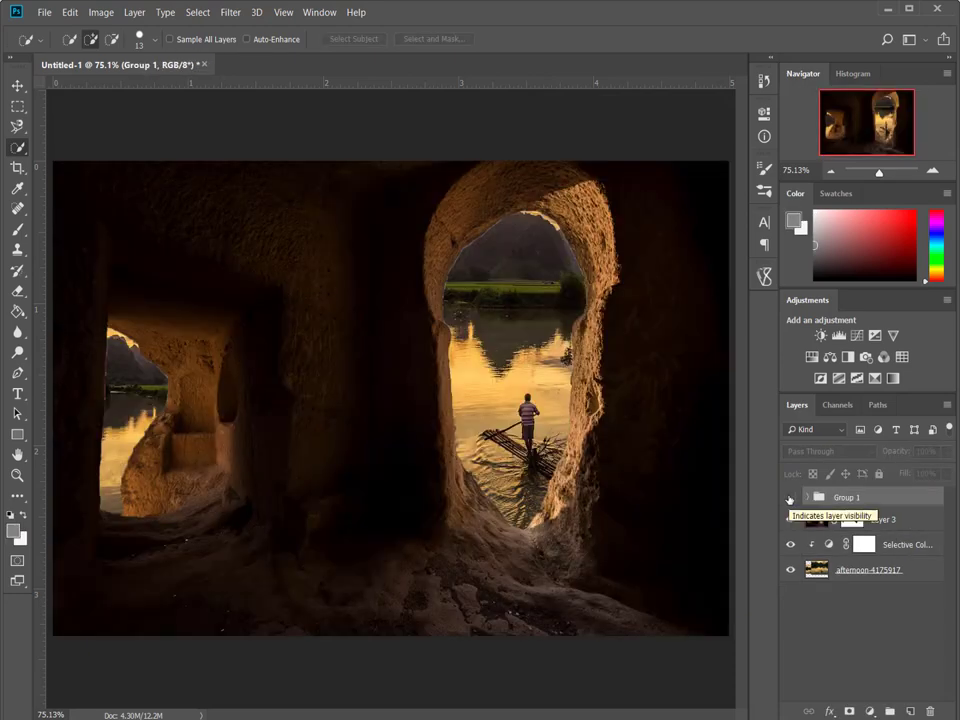
click(790, 498)
click(790, 498)
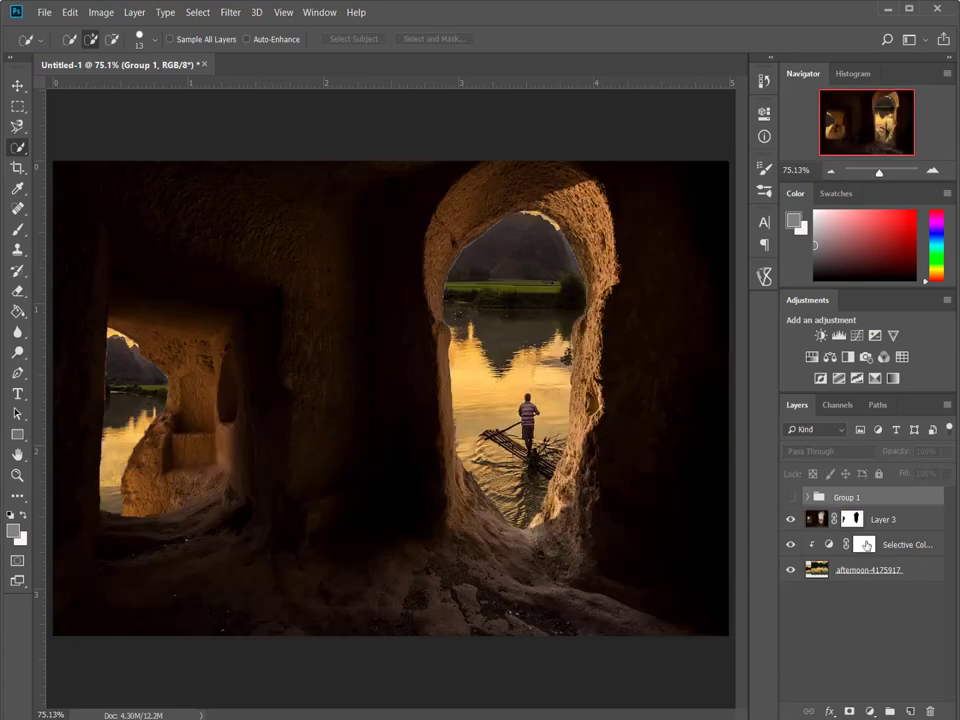
click(792, 548)
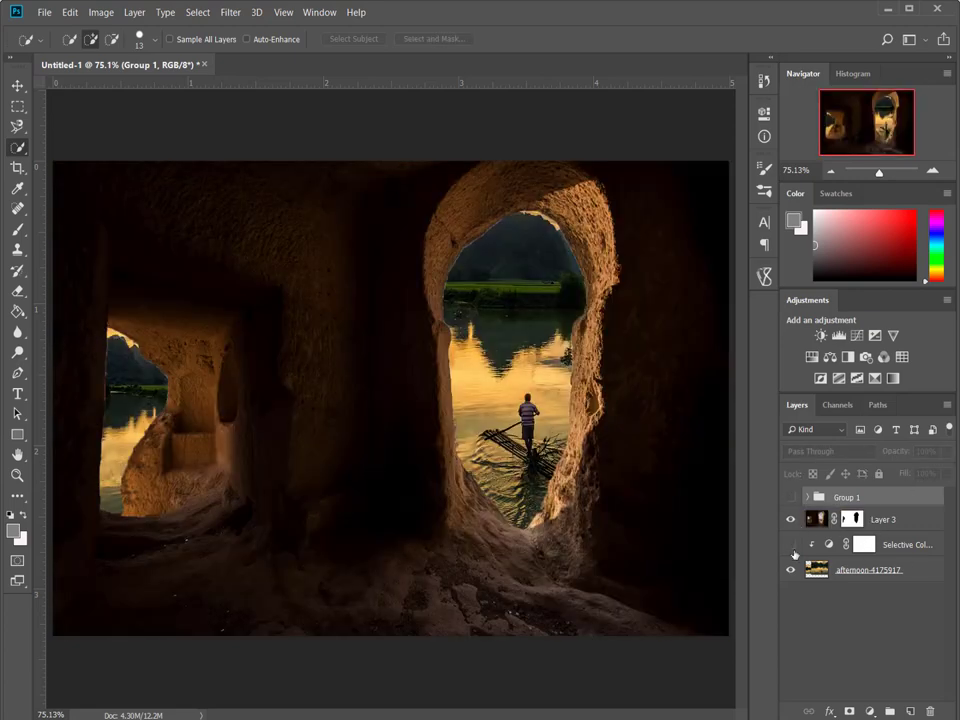
click(793, 549)
- Zoom out and fit the whole composite on screen
key(z)
drag(560, 319, 443, 369)
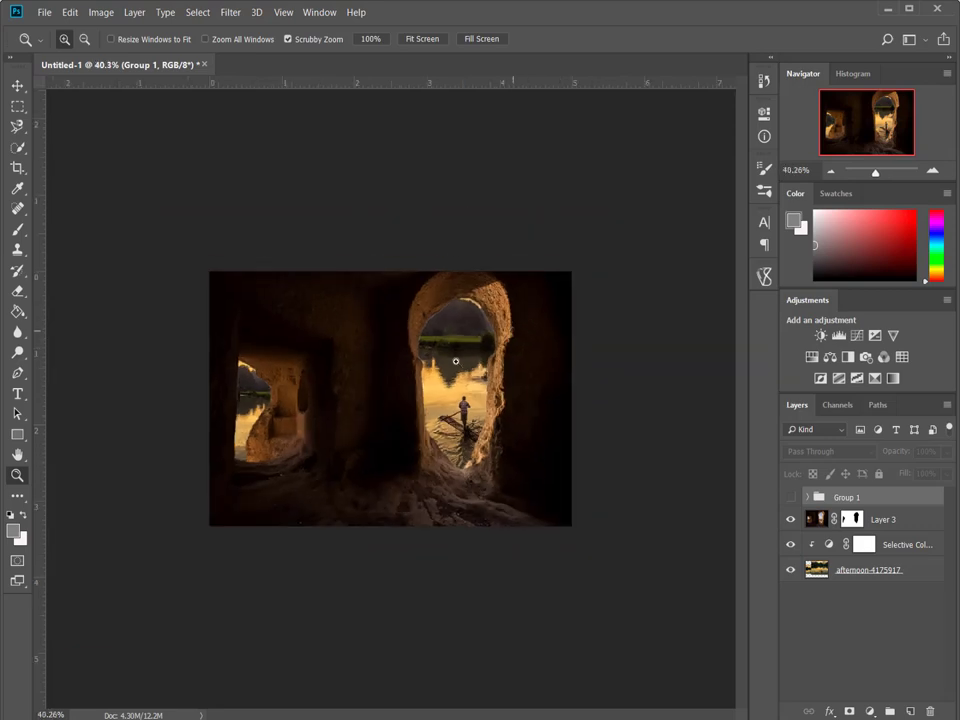
right_click(443, 369)
click(464, 372)
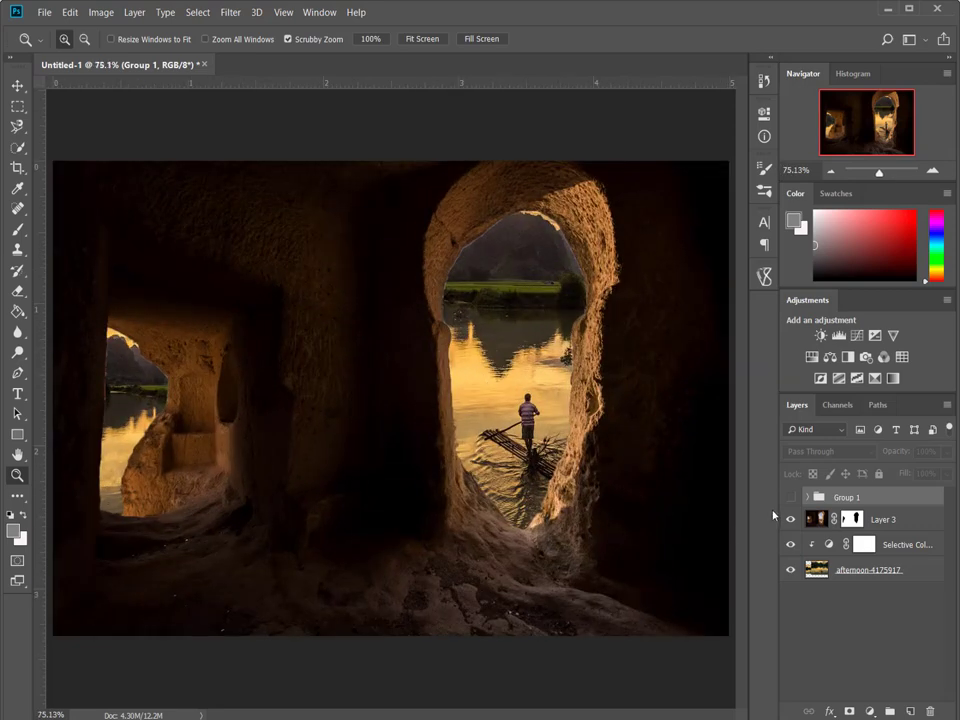